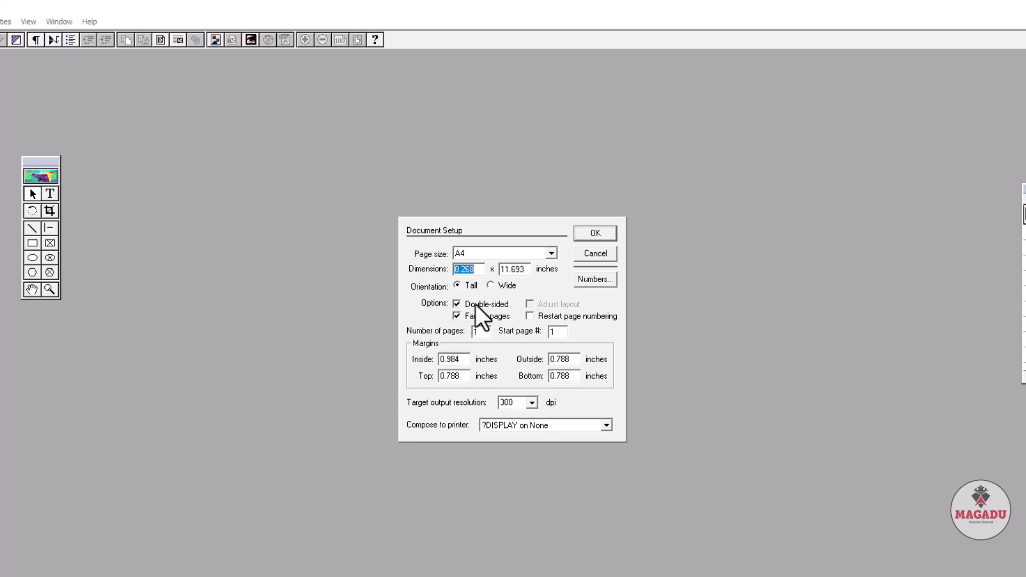
# Create a single-sided, 10-page A4 document in tall orientation.
pyautogui.click(457, 304)
pyautogui.doubleClick(482, 332)
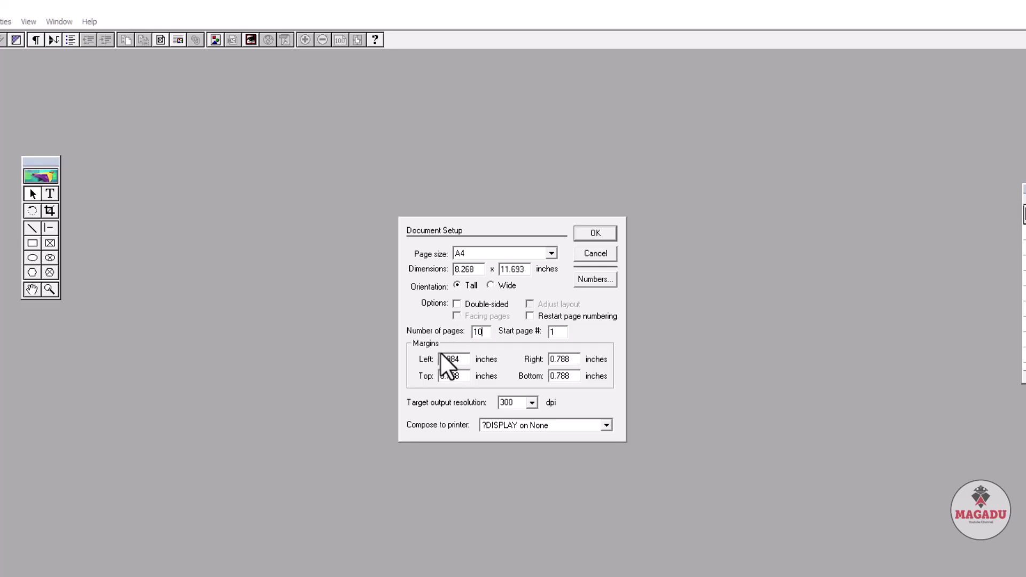
pyautogui.doubleClick(460, 359)
pyautogui.click(595, 233)
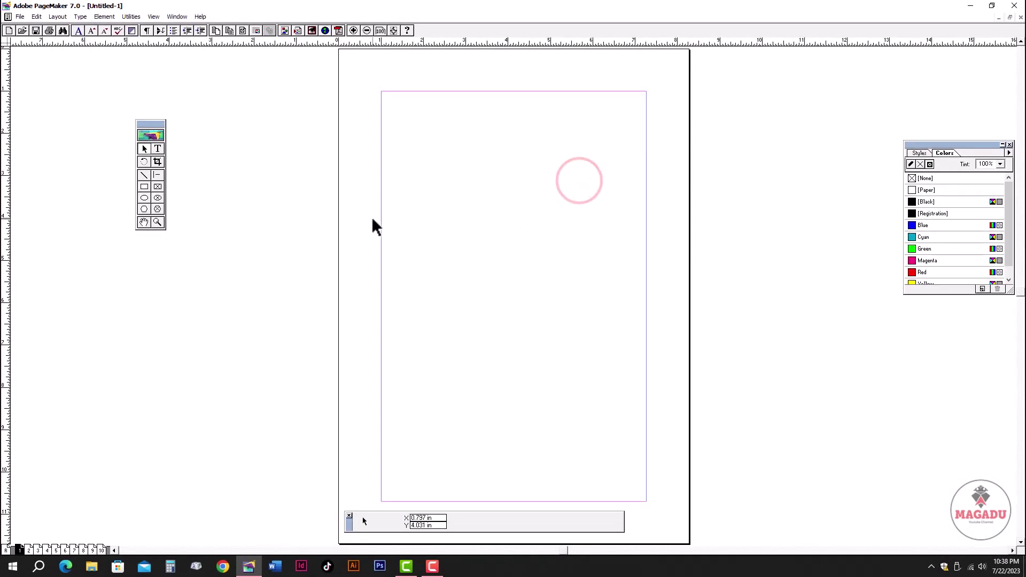
# Enlarge the view of the first page and reposition the toolbox and Control palette within the page area.
pyautogui.moveTo(159, 126); pyautogui.dragTo(323, 179)
pyautogui.moveTo(351, 519); pyautogui.dragTo(376, 307)
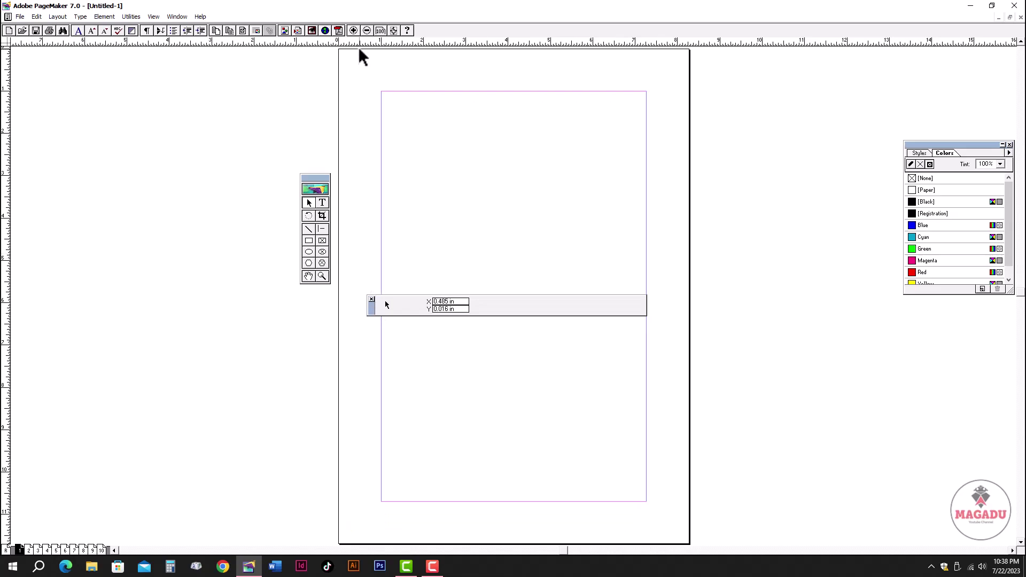
pyautogui.click(354, 30)
pyautogui.click(354, 30)
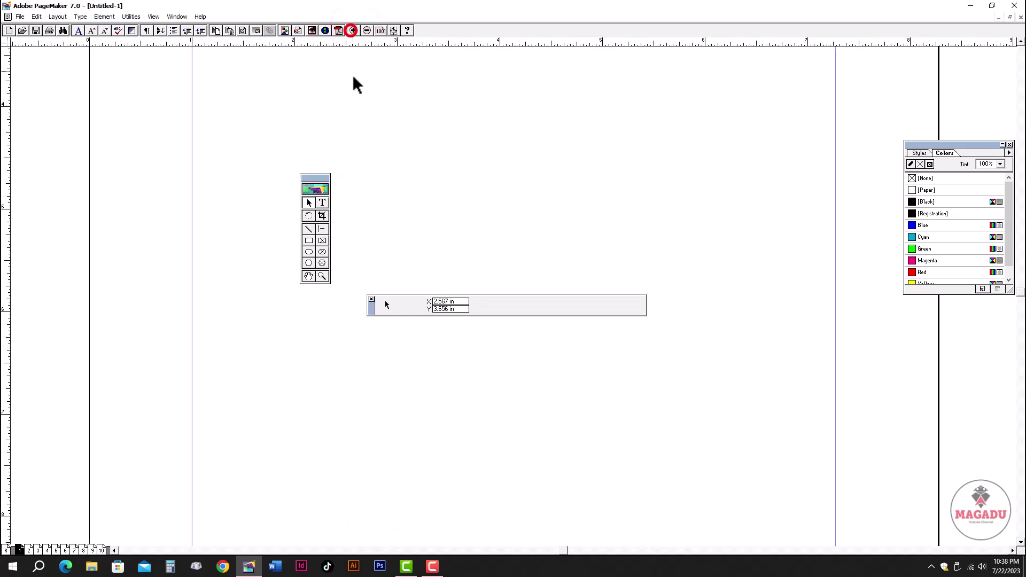
pyautogui.moveTo(390, 193); pyautogui.dragTo(410, 274)
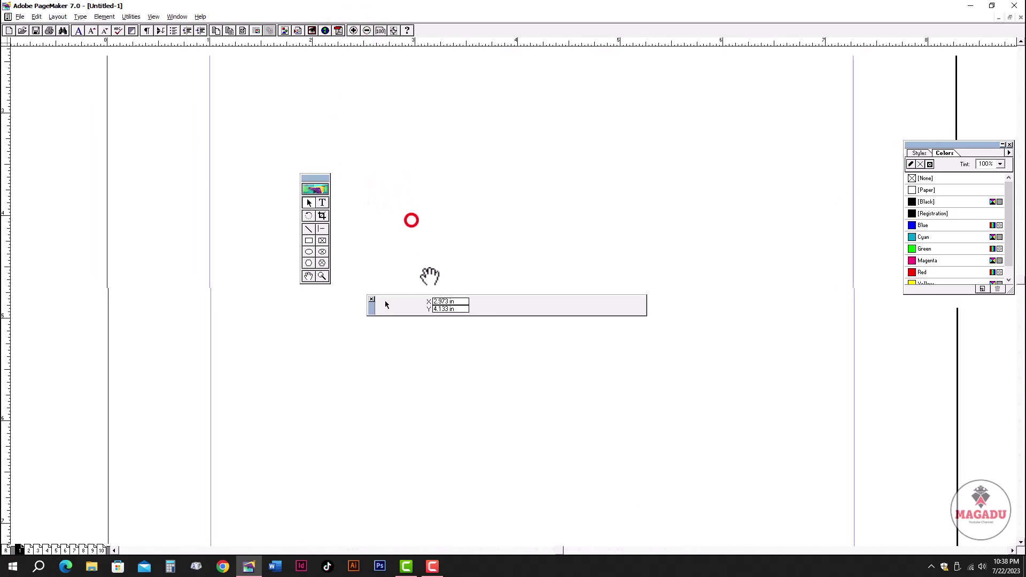
pyautogui.moveTo(429, 241); pyautogui.dragTo(451, 294)
pyautogui.moveTo(321, 179); pyautogui.dragTo(221, 150)
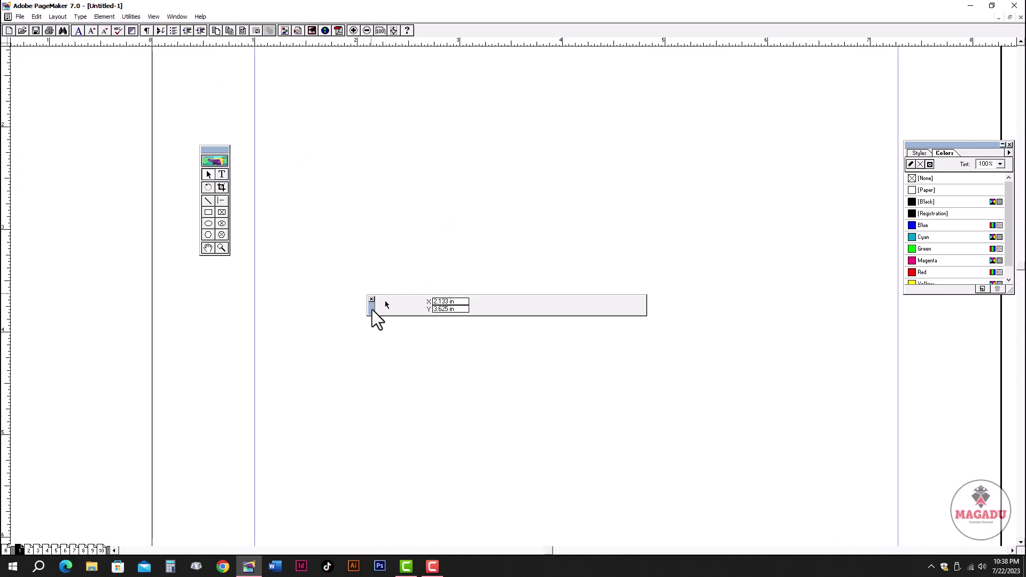
pyautogui.moveTo(371, 308); pyautogui.dragTo(360, 351)
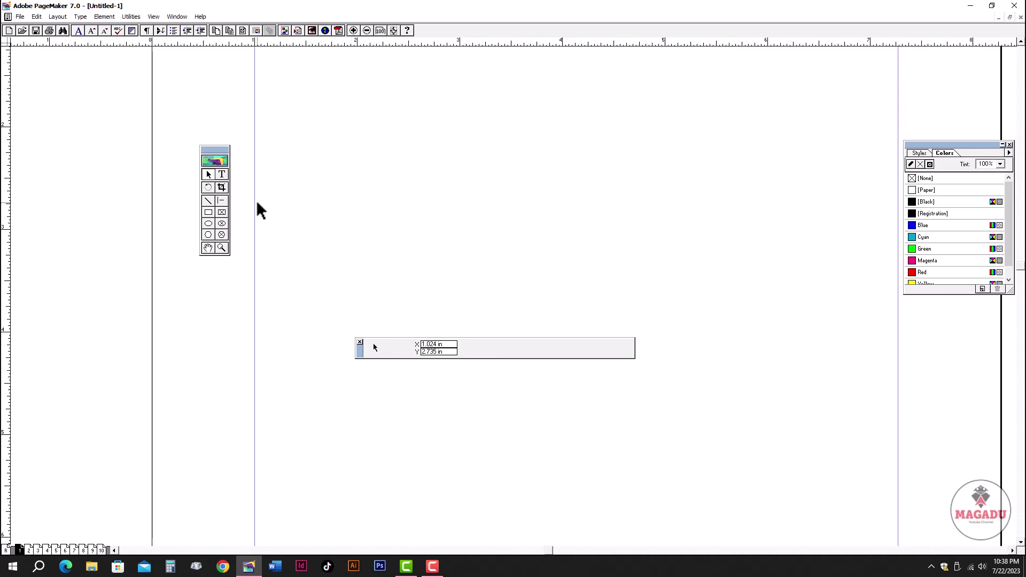
# Activate the Text tool so that the Control palette offers text formatting options.
pyautogui.click(222, 175)
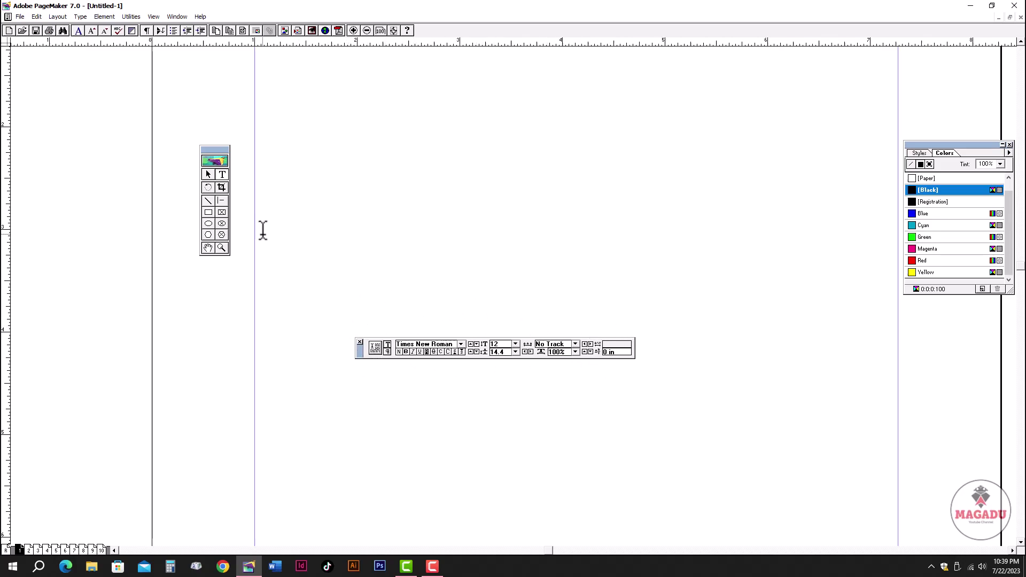
pyautogui.click(209, 175)
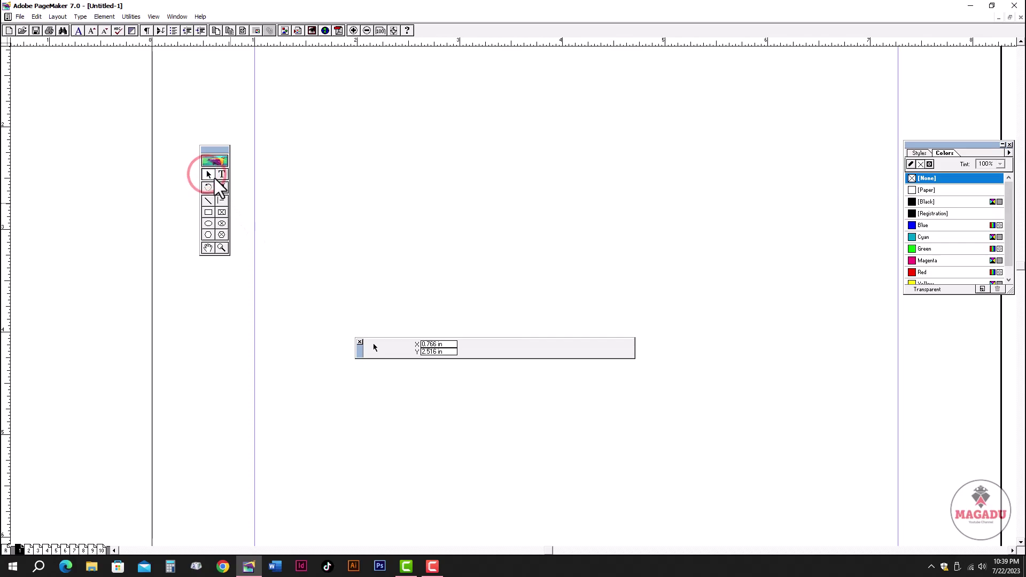
pyautogui.click(220, 175)
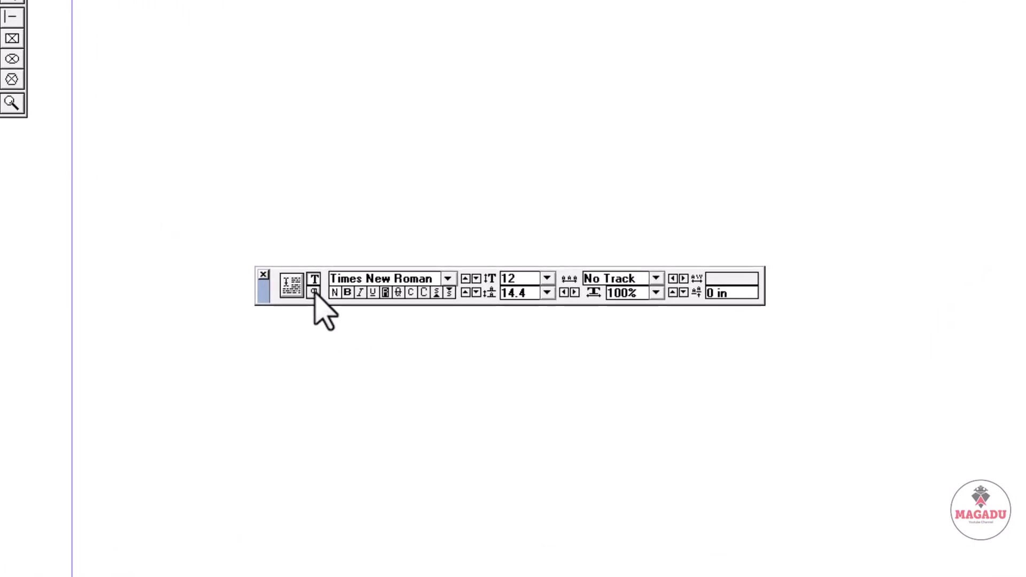
# Compare the Control palette's paragraph and character formatting views, finishing in the character view.
pyautogui.click(314, 292)
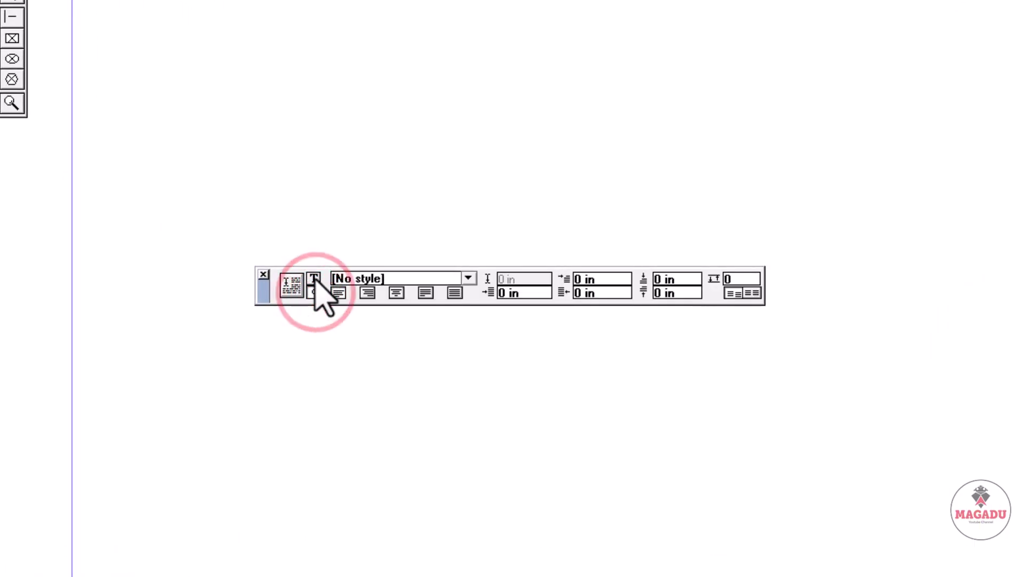
pyautogui.click(314, 279)
pyautogui.click(314, 292)
pyautogui.click(315, 279)
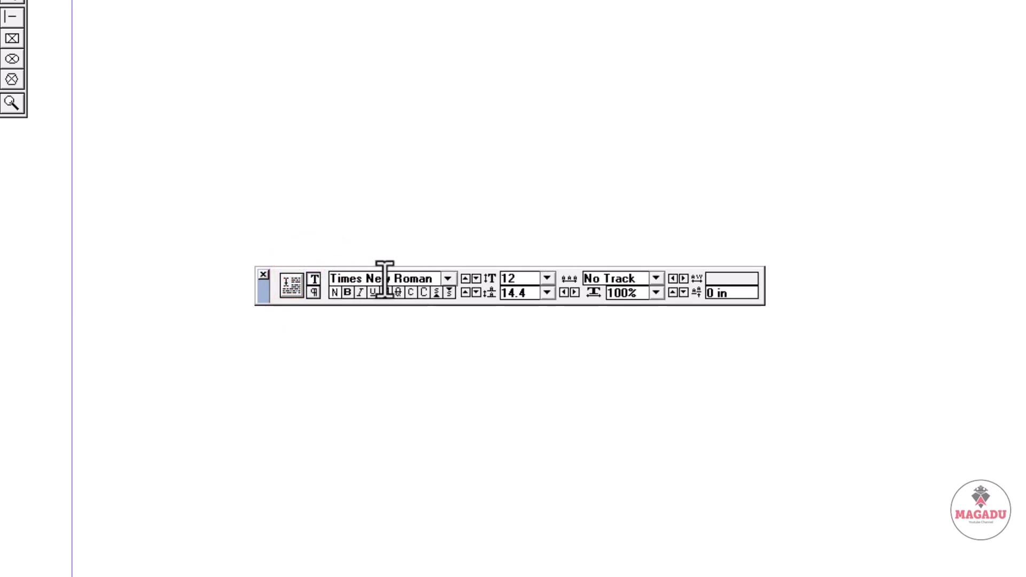
# Examine the list of fonts available for the text.
pyautogui.click(448, 279)
pyautogui.click(448, 279)
pyautogui.click(448, 279)
pyautogui.click(448, 279)
pyautogui.click(448, 279)
pyautogui.click(448, 279)
pyautogui.click(448, 278)
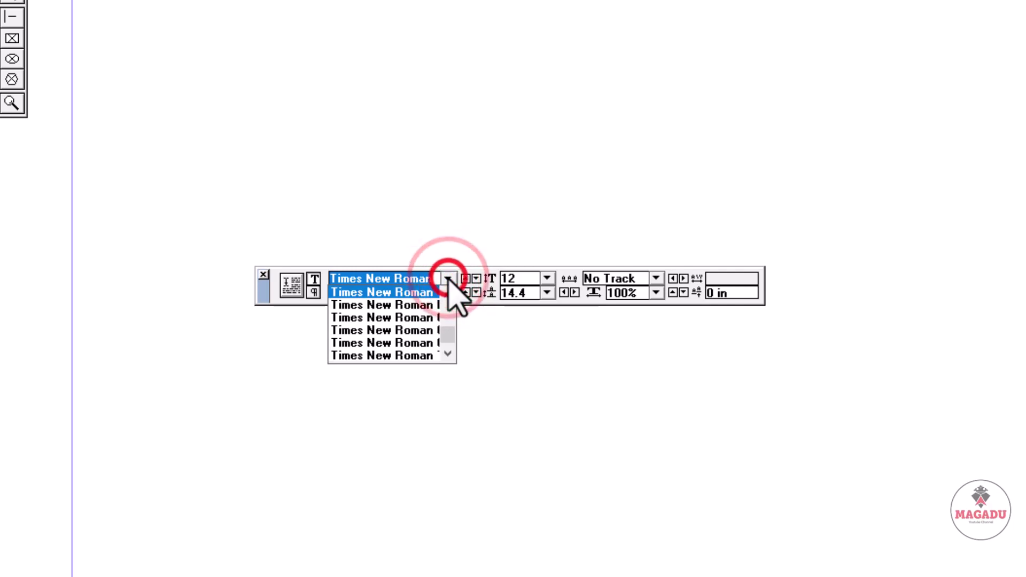
pyautogui.click(448, 278)
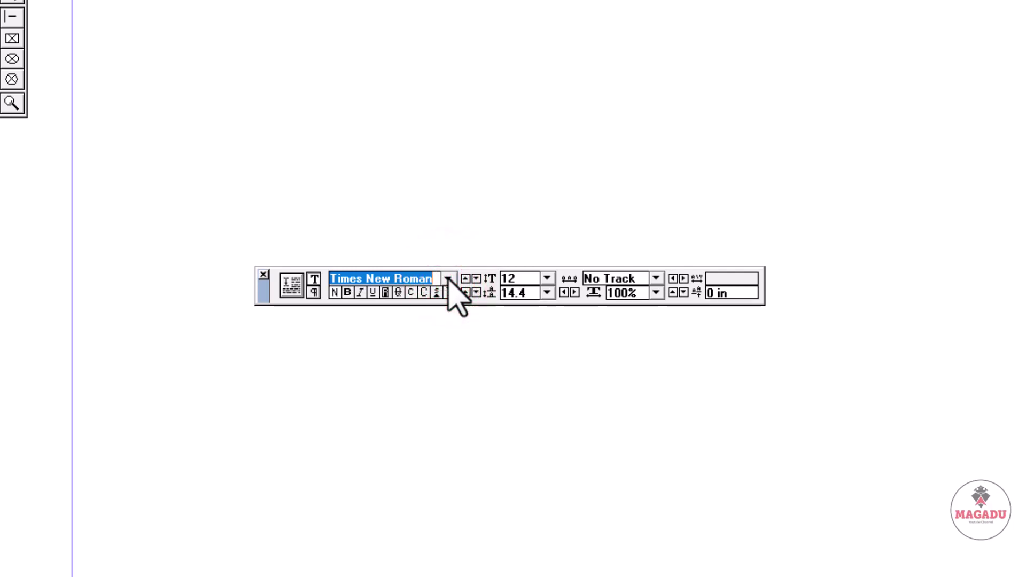
pyautogui.click(448, 279)
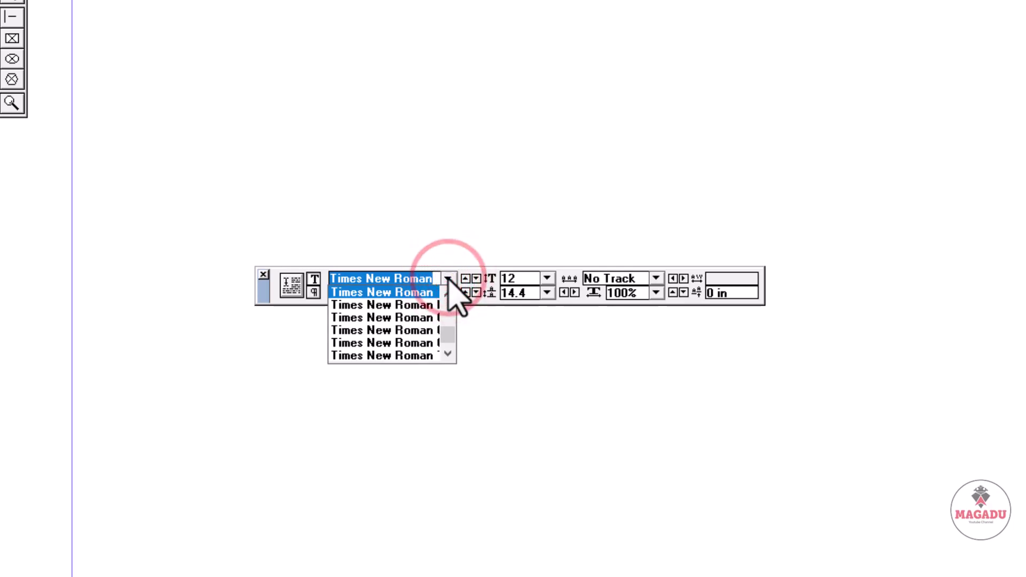
# Try the fonts MON and M003 Anonta _2011 for the text.
pyautogui.write('MON')
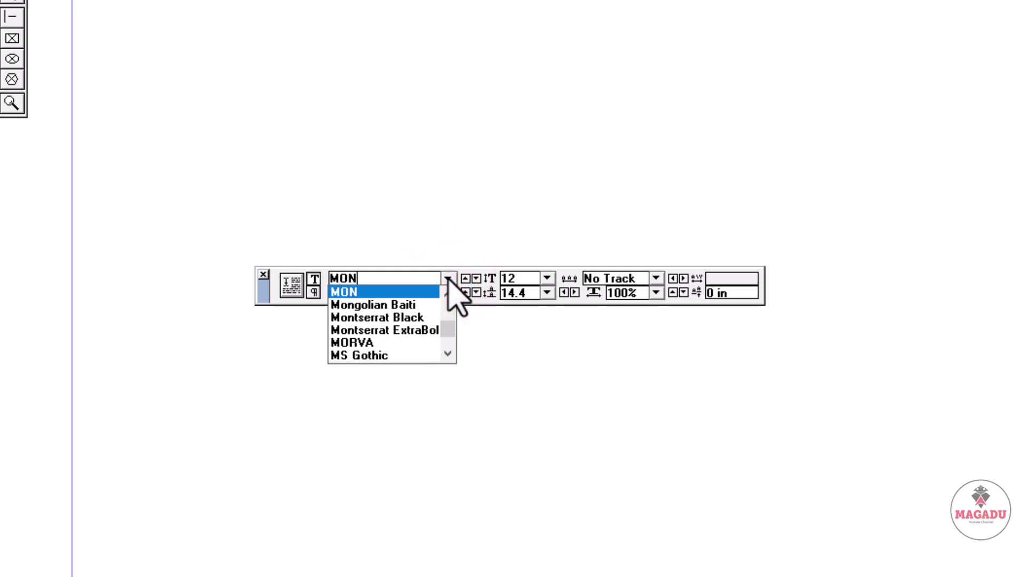
pyautogui.press('Return')
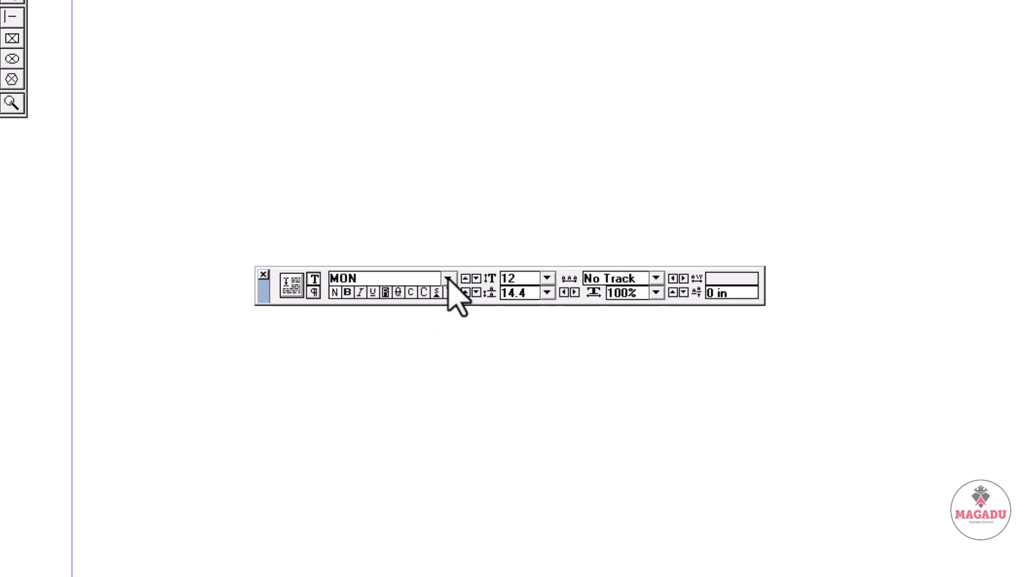
pyautogui.click(448, 278)
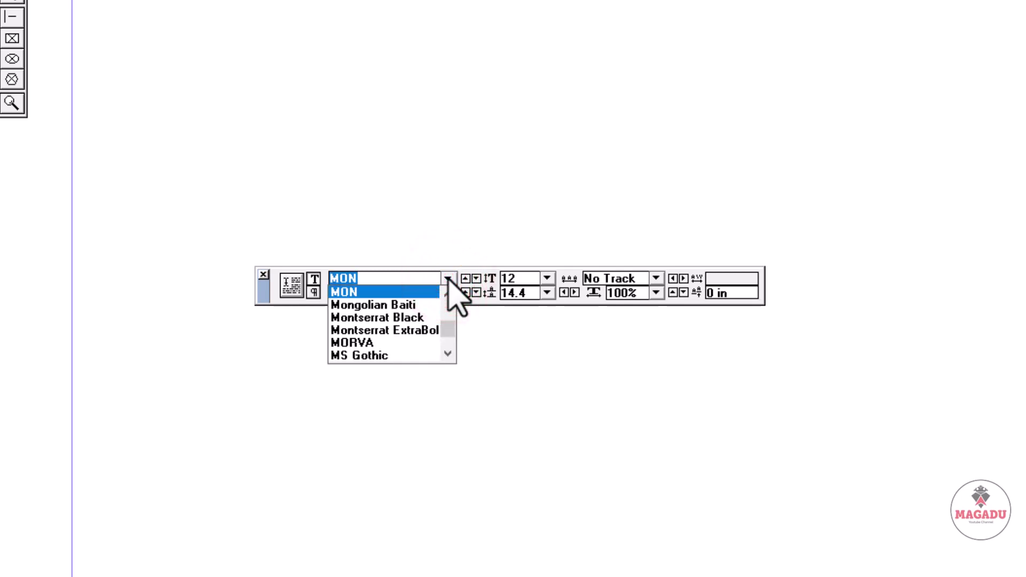
pyautogui.write('M003 Anonta _2011')
pyautogui.press('Return')
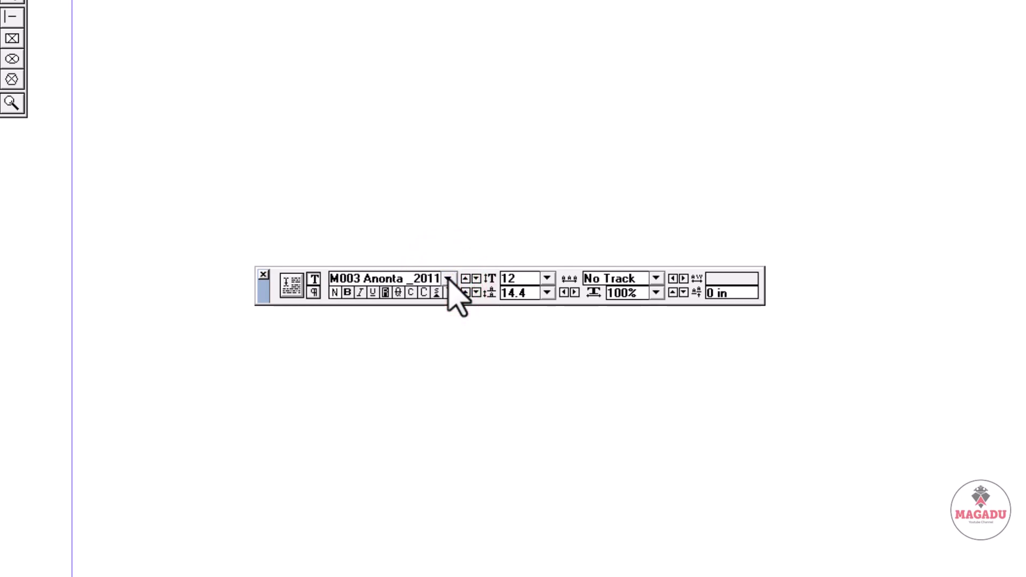
# Look through the available fonts again and choose Metrix-1 for the text.
pyautogui.click(449, 279)
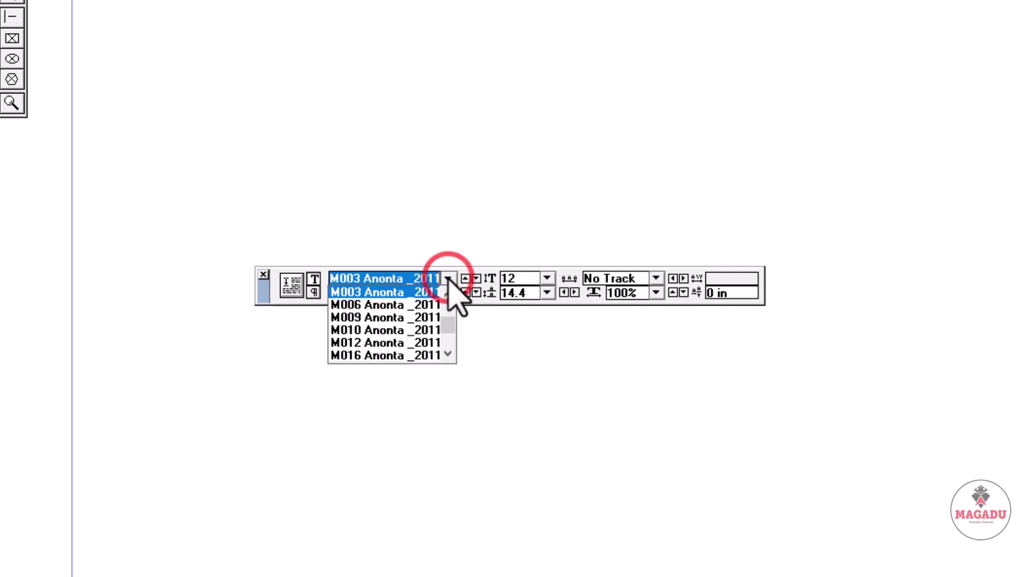
pyautogui.click(448, 278)
pyautogui.click(449, 278)
pyautogui.click(448, 278)
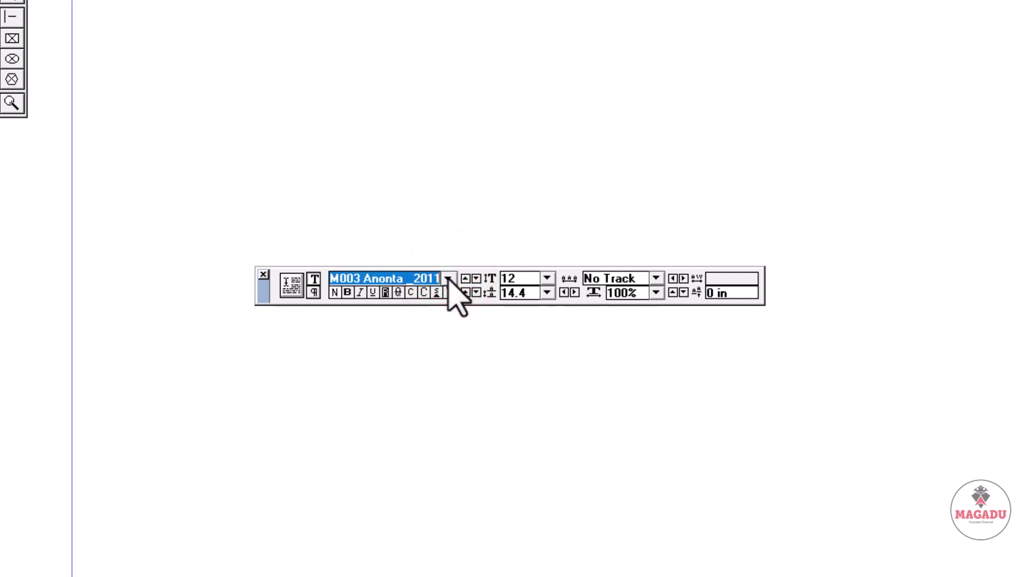
pyautogui.click(449, 278)
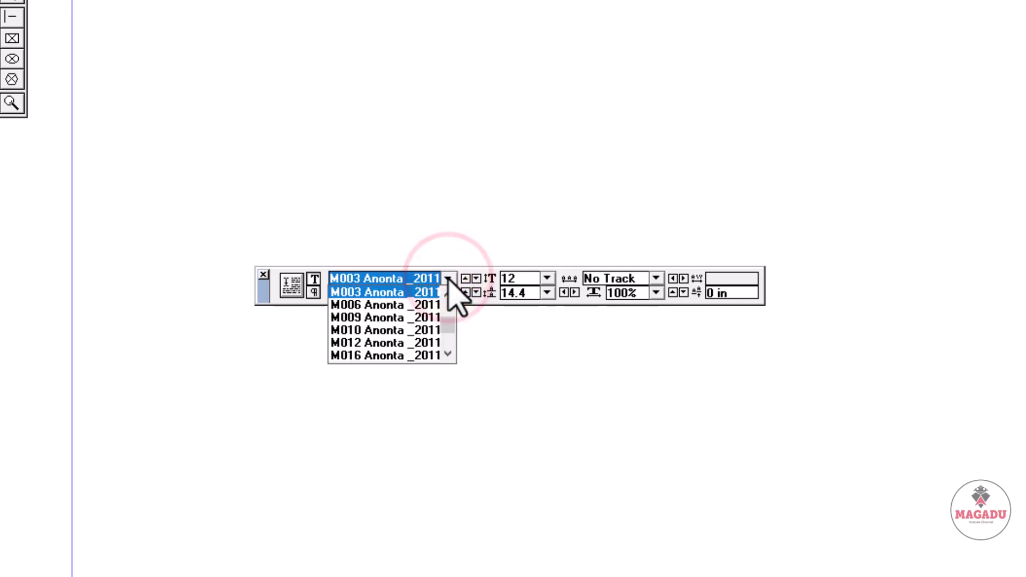
pyautogui.write('Metrix-1')
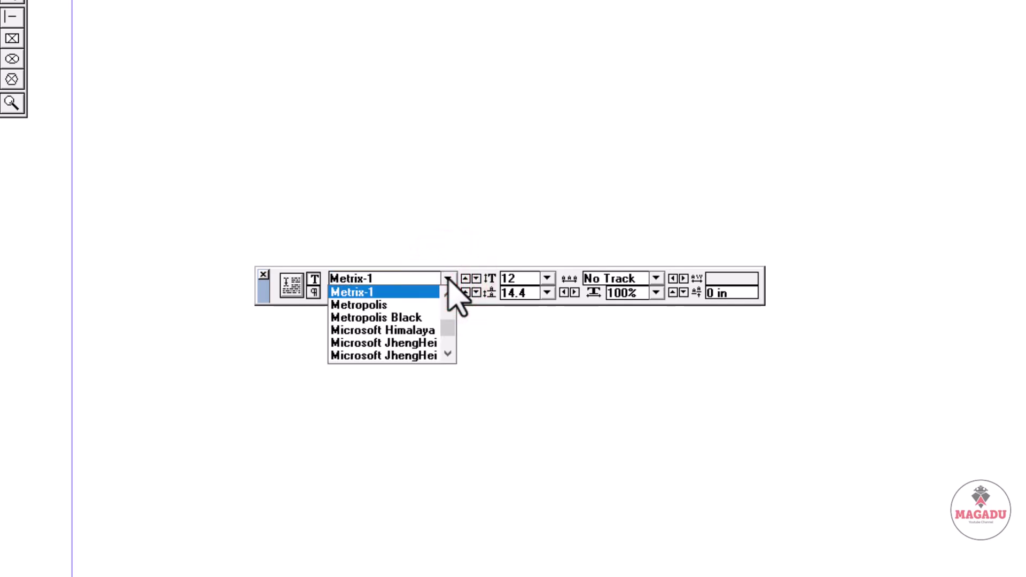
pyautogui.press('Return')
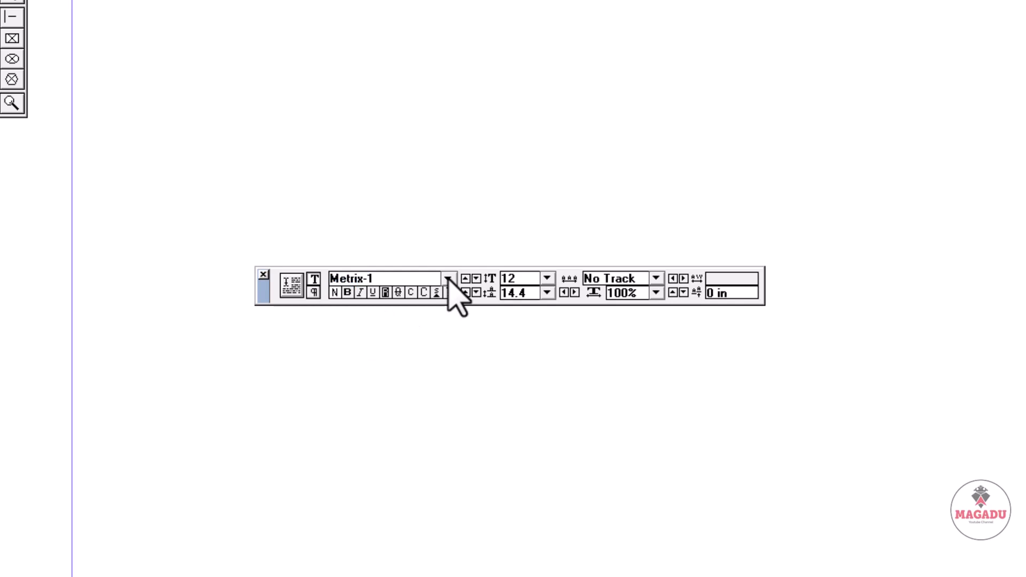
# Set the text font to Times New Roman and check the font choices.
pyautogui.click(448, 279)
pyautogui.click(448, 278)
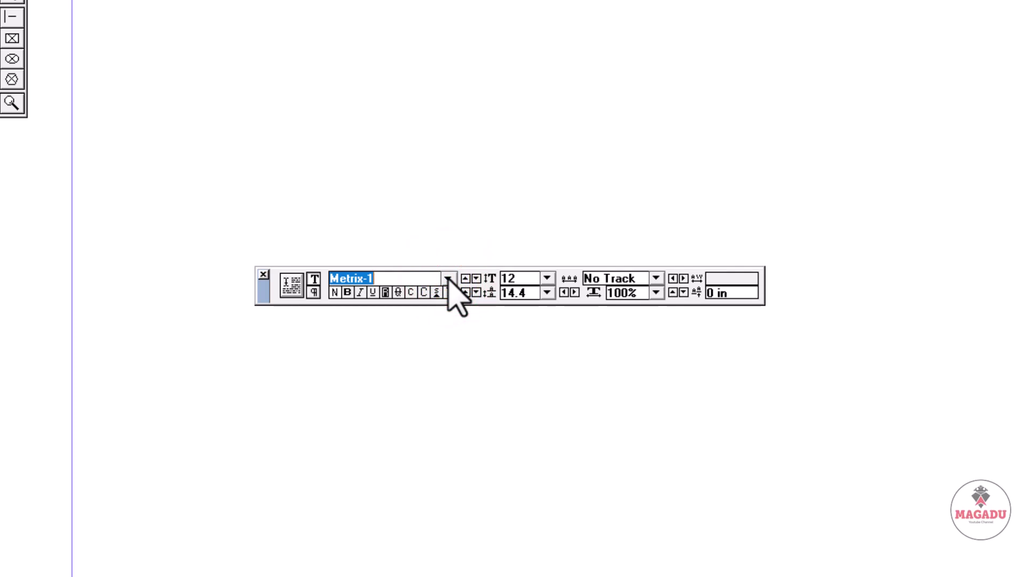
pyautogui.click(448, 279)
pyautogui.click(448, 278)
pyautogui.write('Times New Roman')
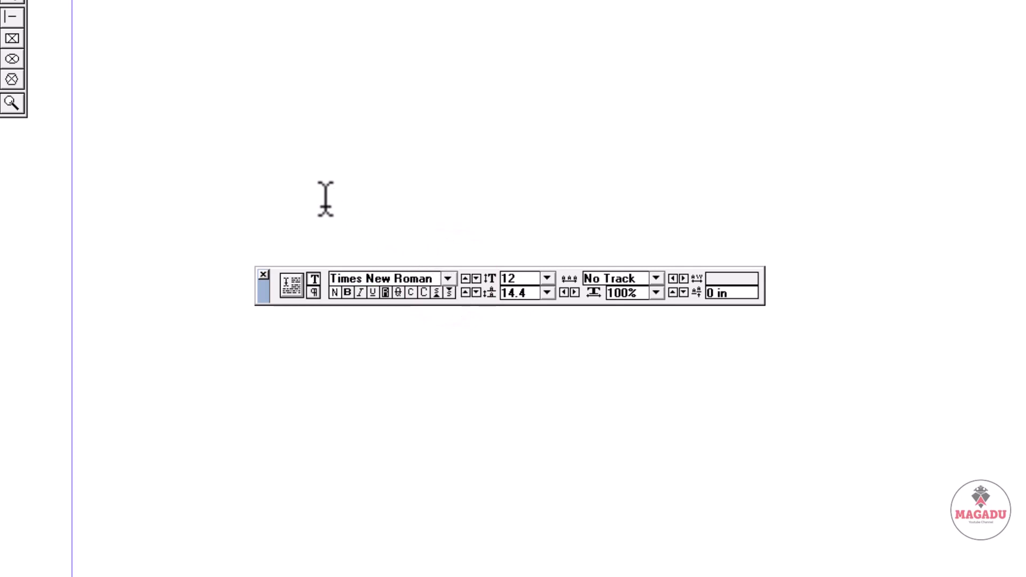
pyautogui.click(448, 278)
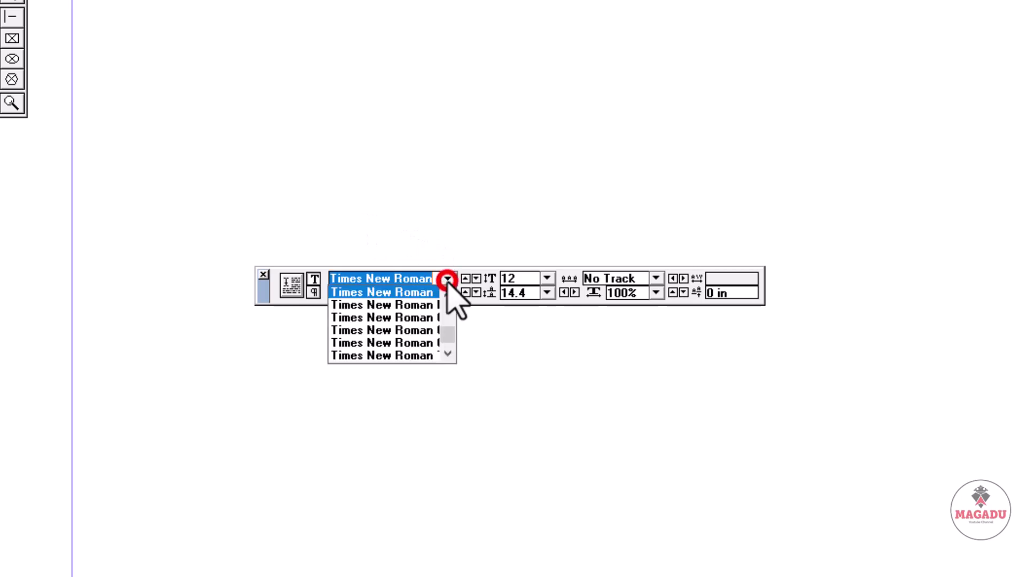
pyautogui.click(448, 279)
# Set the font size to 14 points.
pyautogui.doubleClick(517, 278)
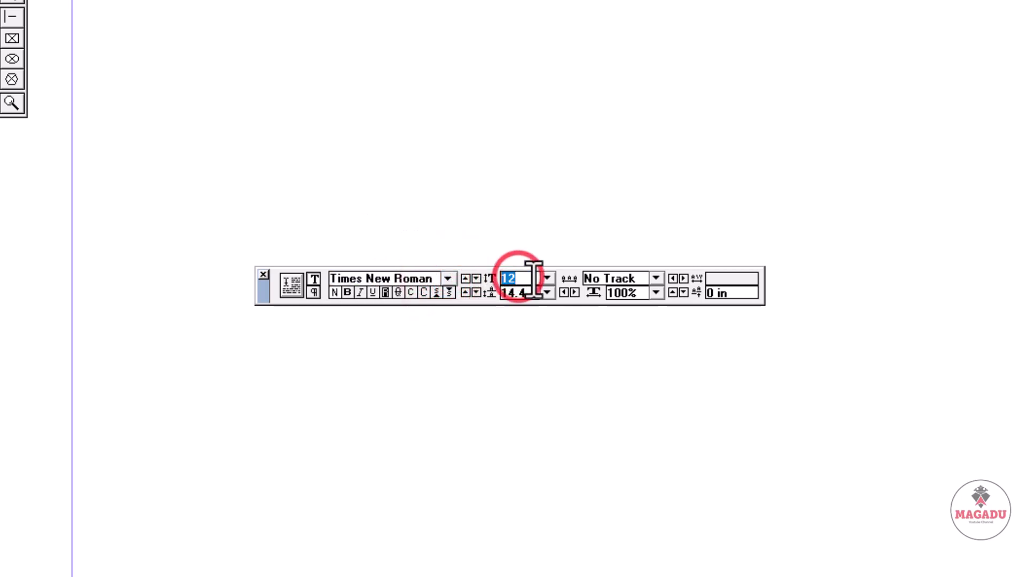
pyautogui.doubleClick(525, 276)
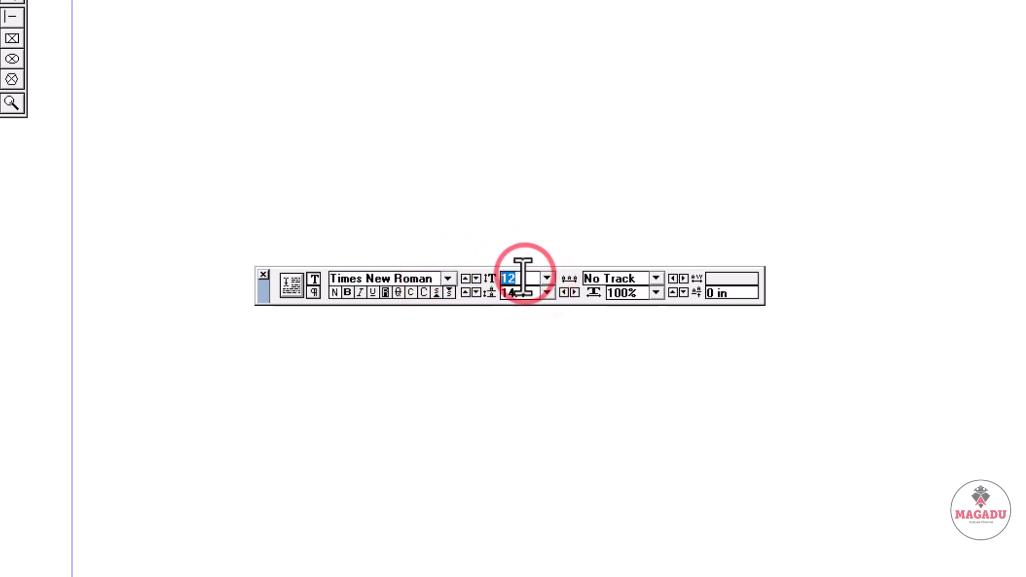
pyautogui.doubleClick(523, 274)
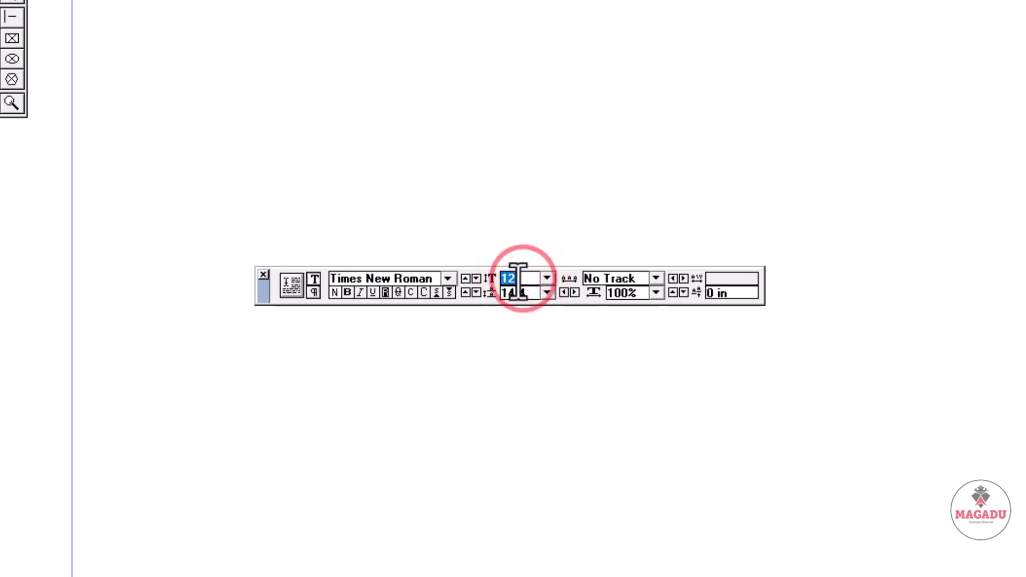
pyautogui.click(547, 278)
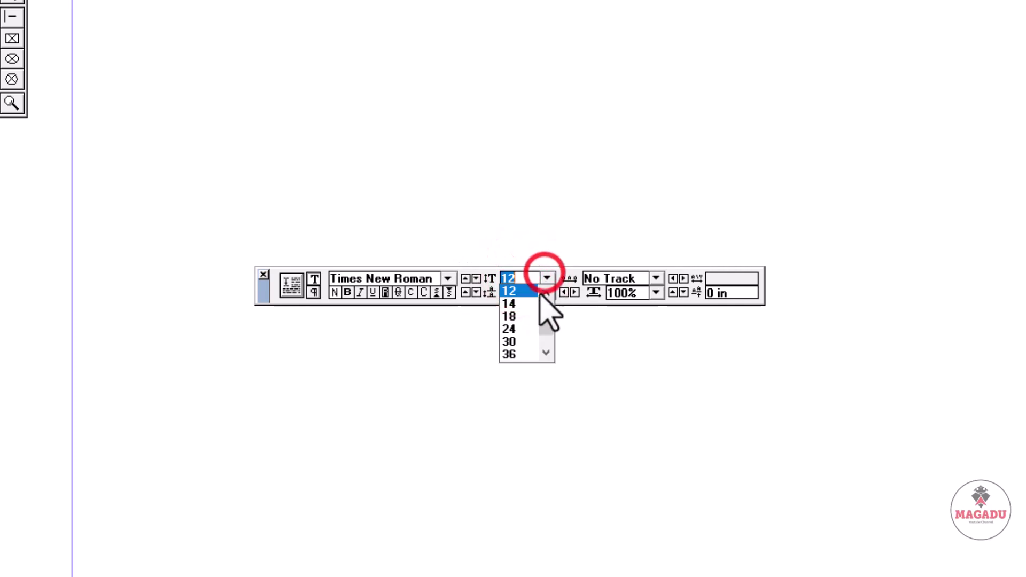
pyautogui.scroll(-1, 528, 323)
pyautogui.scroll(1, 525, 321)
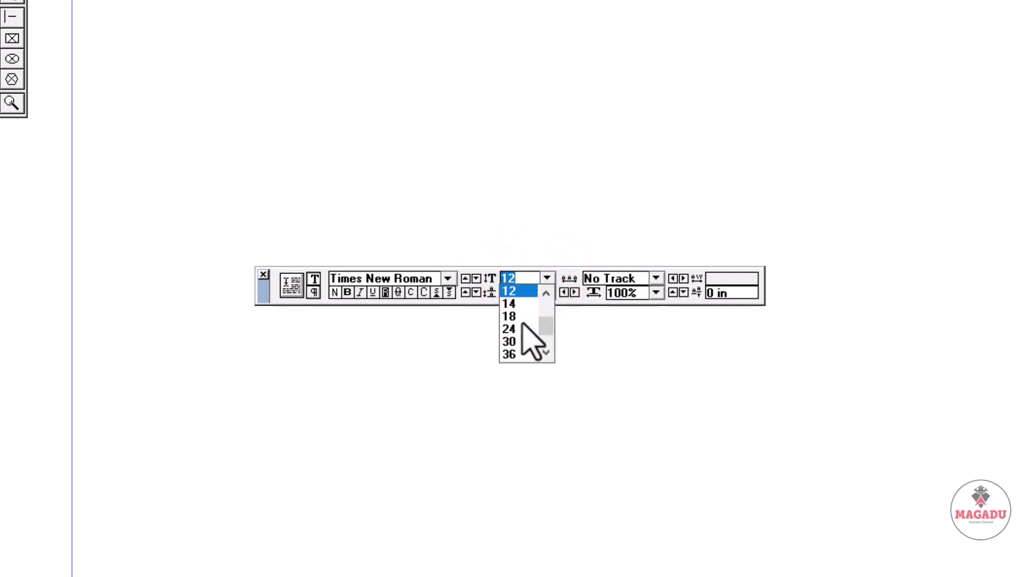
pyautogui.click(512, 303)
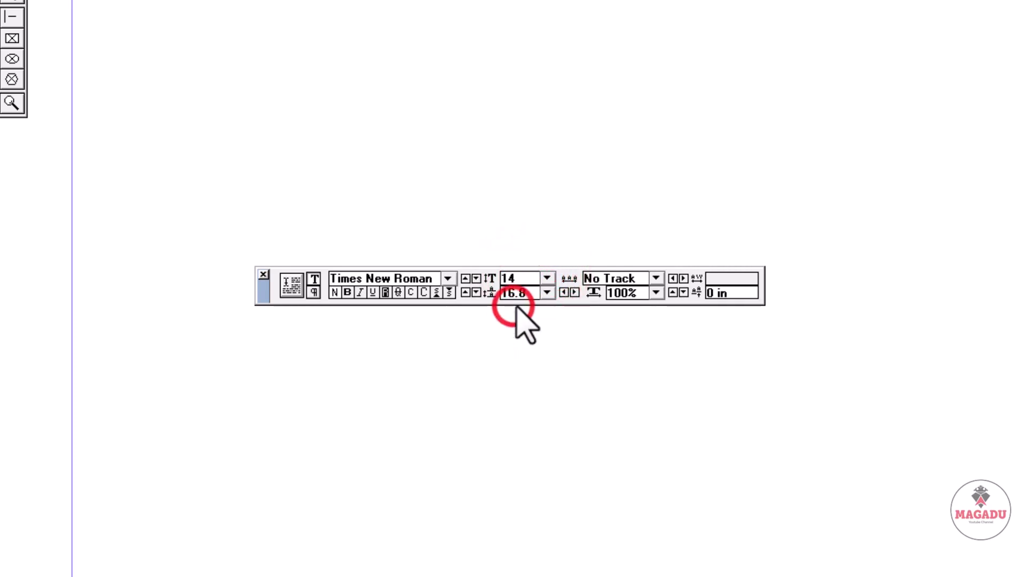
# Look through the available font sizes for the text.
pyautogui.click(547, 278)
pyautogui.click(547, 278)
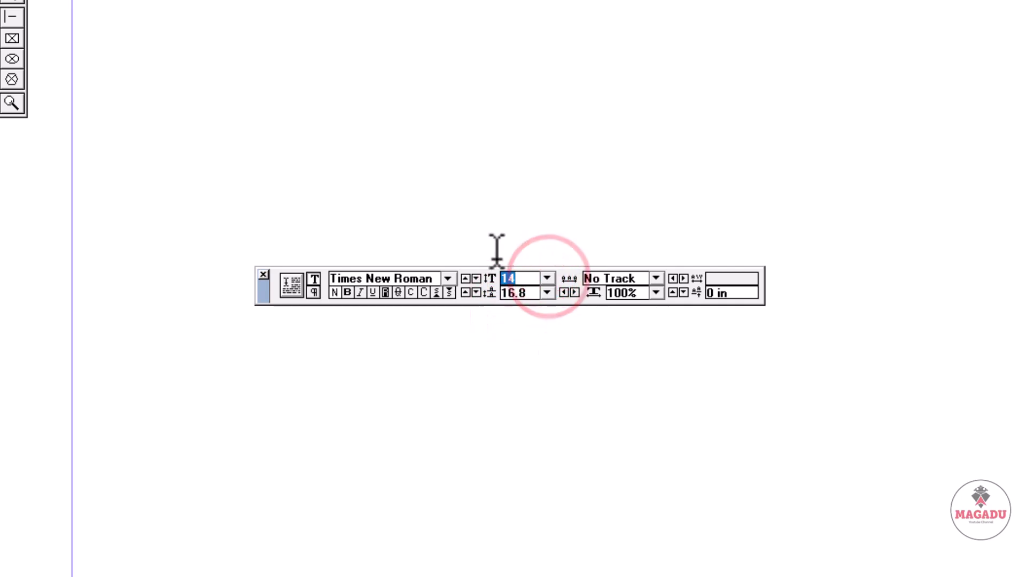
pyautogui.click(546, 278)
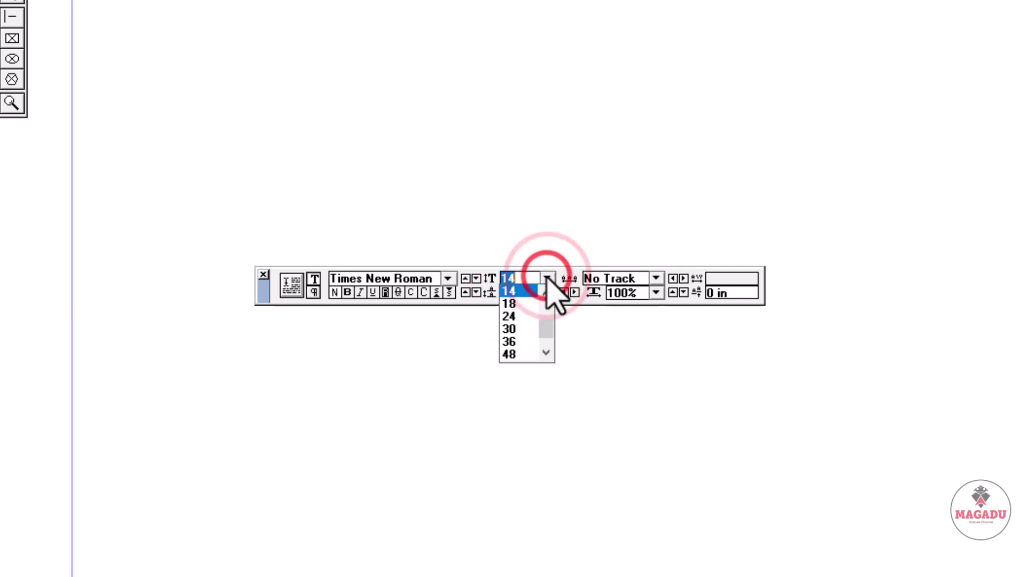
pyautogui.click(547, 278)
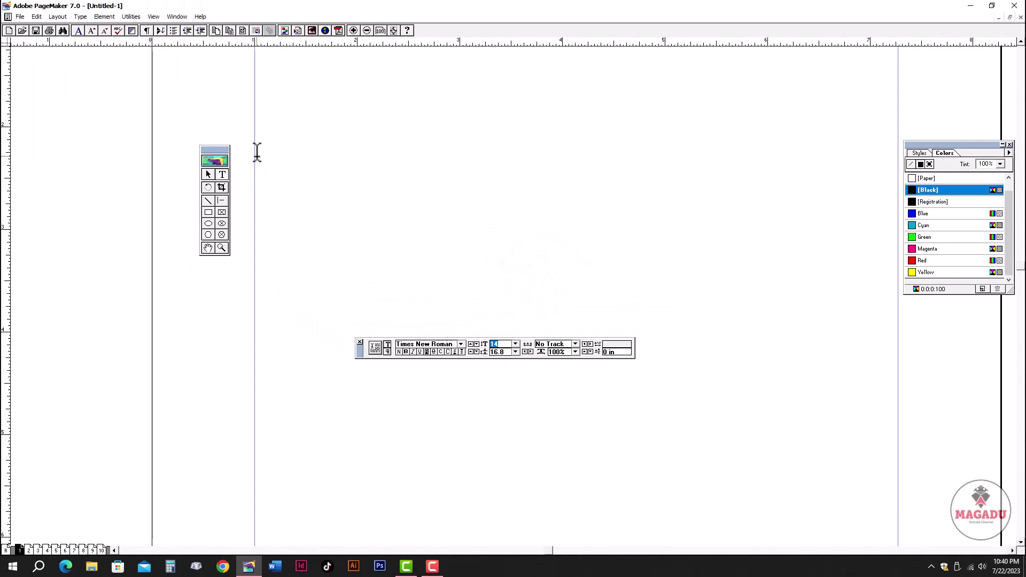
# Add the text "Thank you!" on the page, starting at the left margin guide.
pyautogui.click(257, 154)
pyautogui.write('Thank you!')
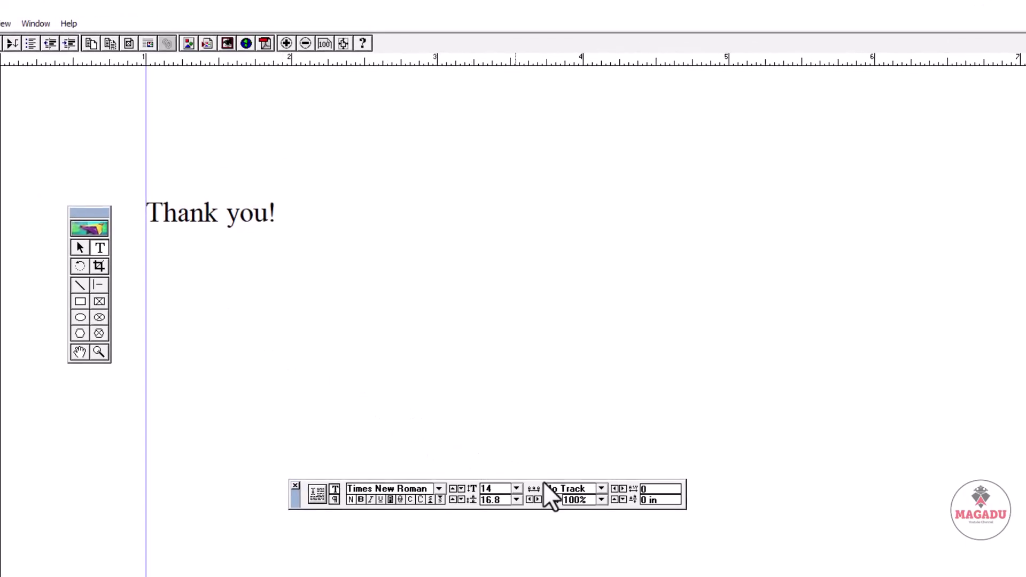
# Set the tracking to Normal at the end of the "Thank you!" text.
pyautogui.click(600, 489)
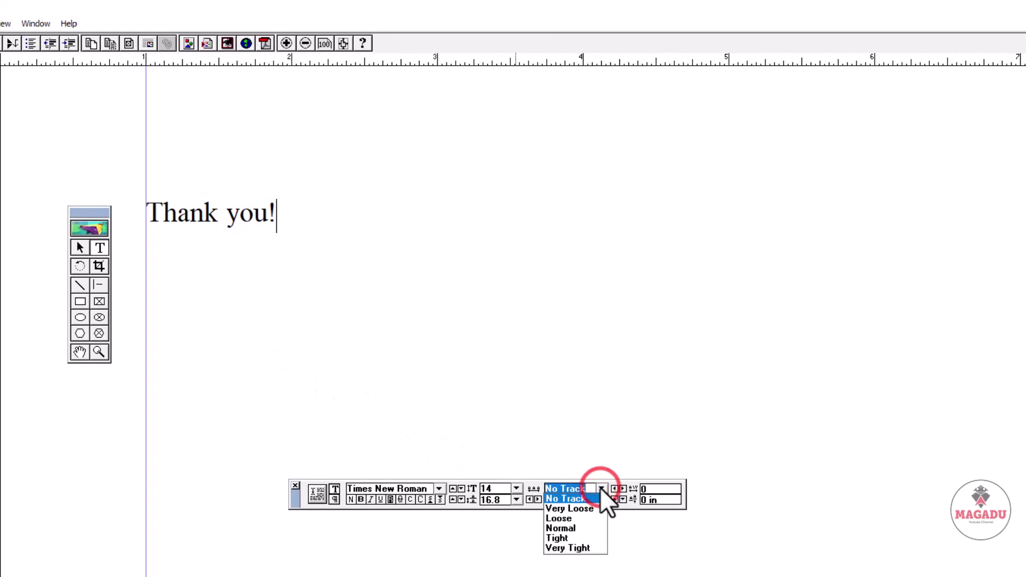
pyautogui.click(586, 527)
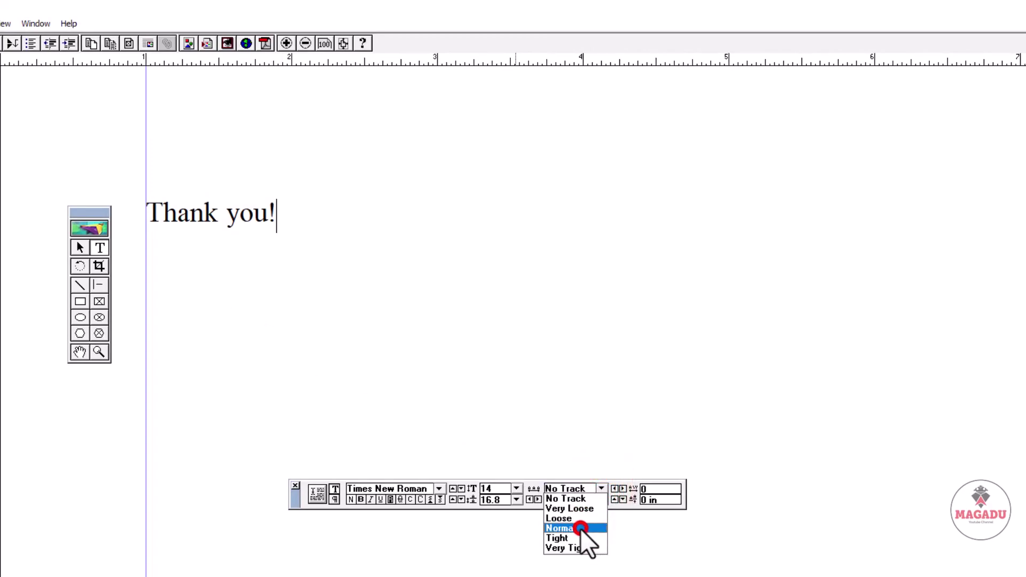
pyautogui.click(603, 489)
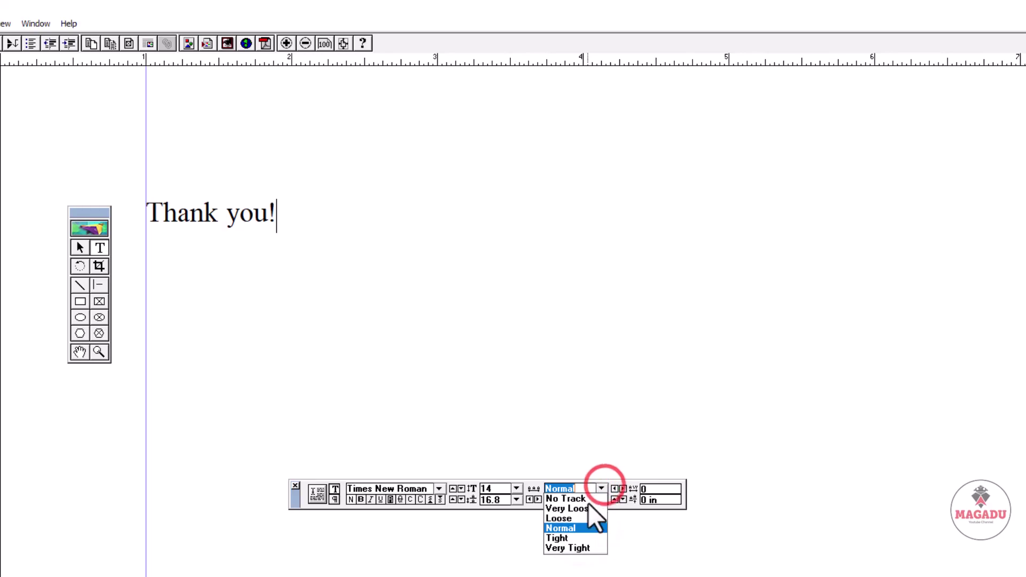
pyautogui.click(569, 528)
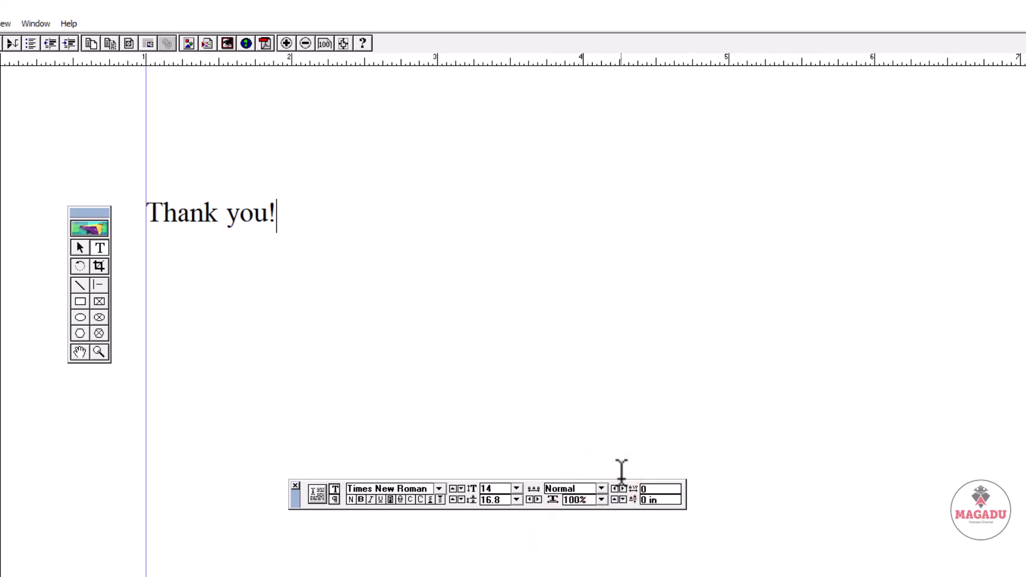
pyautogui.click(655, 488)
pyautogui.doubleClick(655, 488)
pyautogui.click(350, 499)
pyautogui.click(196, 219)
pyautogui.click(149, 206)
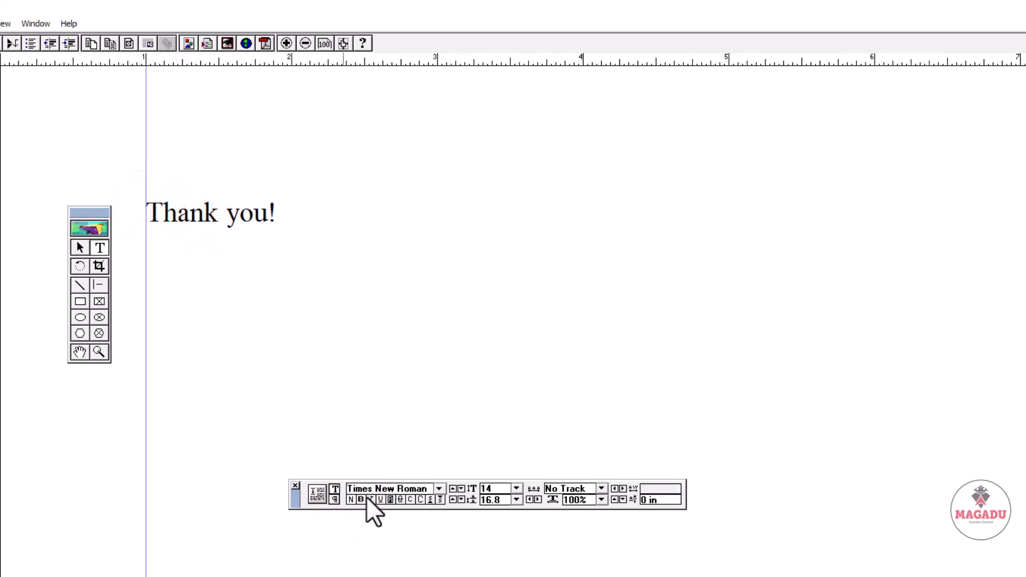
pyautogui.click(390, 499)
# Select the whole "Thank you!" text and apply the Normal type style.
pyautogui.moveTo(152, 204); pyautogui.dragTo(289, 207)
pyautogui.click(156, 212)
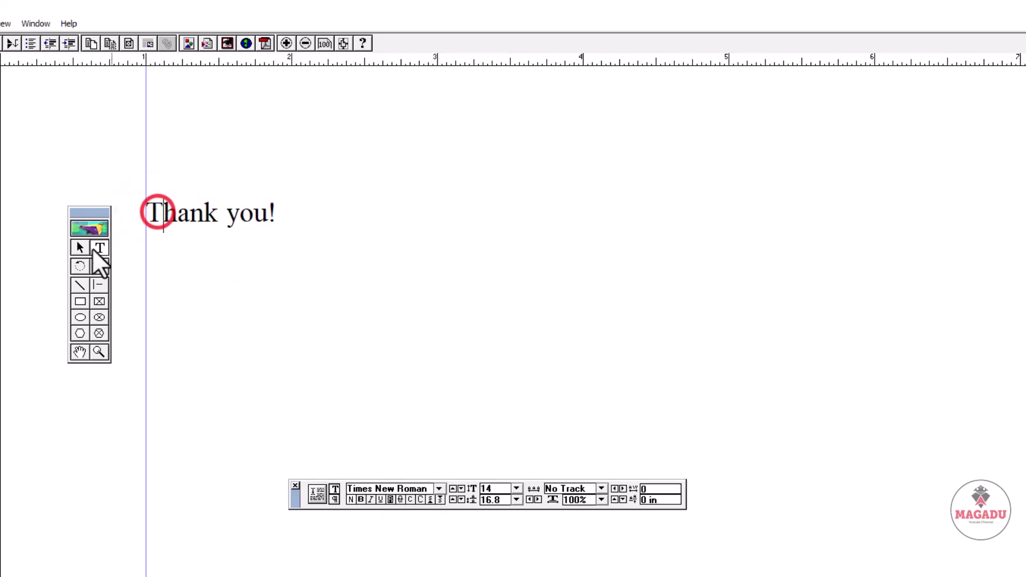
pyautogui.moveTo(147, 210); pyautogui.dragTo(282, 206)
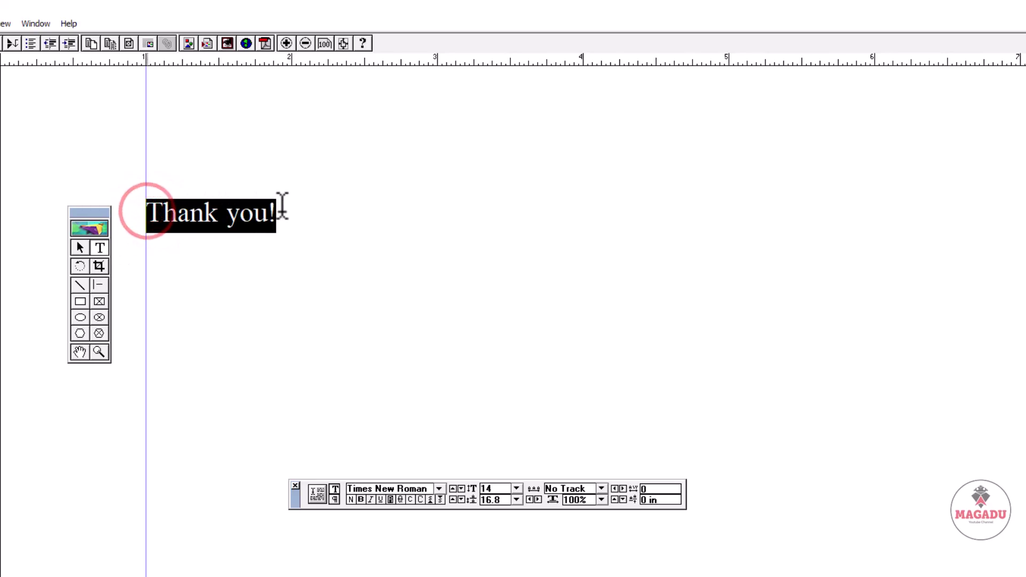
pyautogui.click(351, 501)
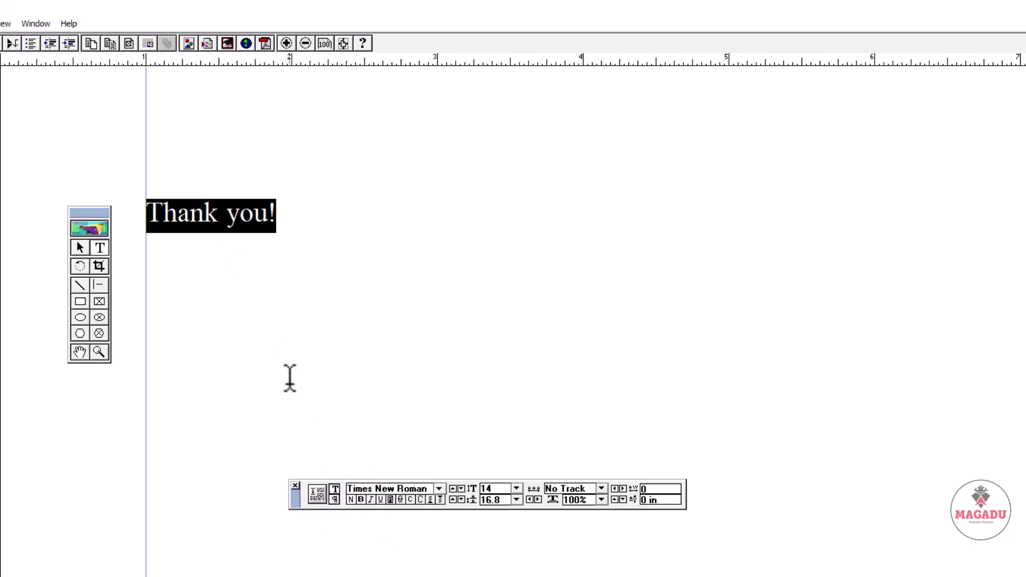
# Try the Bold style on the selected "Thank you!" text, switching it on and off several times and ending with it off.
pyautogui.click(360, 500)
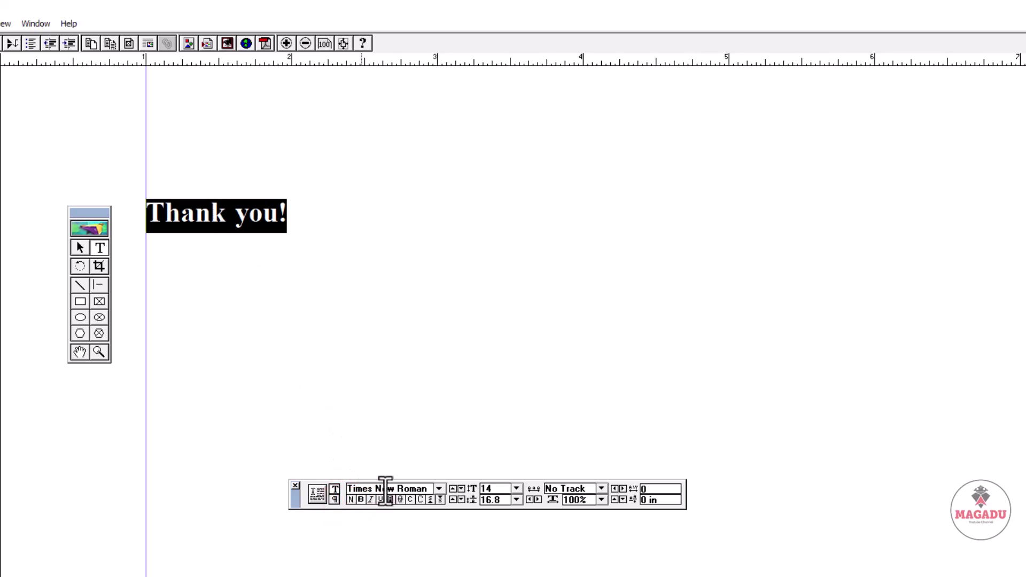
pyautogui.click(361, 496)
pyautogui.click(362, 496)
pyautogui.click(361, 496)
pyautogui.click(361, 499)
pyautogui.click(361, 499)
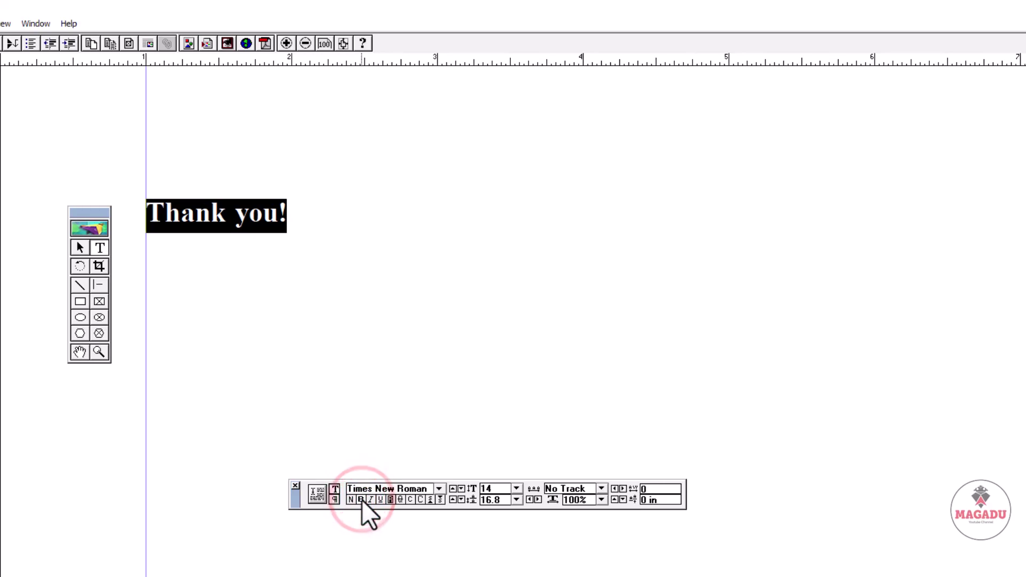
pyautogui.click(361, 499)
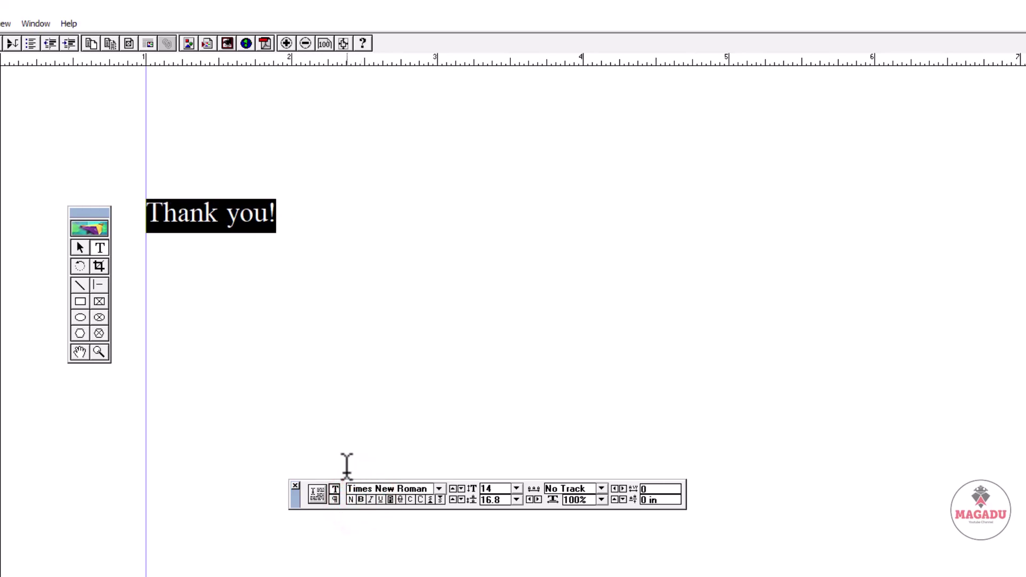
# Try the Italic style on the selected "Thank you!" text, toggling it repeatedly and ending with it off.
pyautogui.click(370, 499)
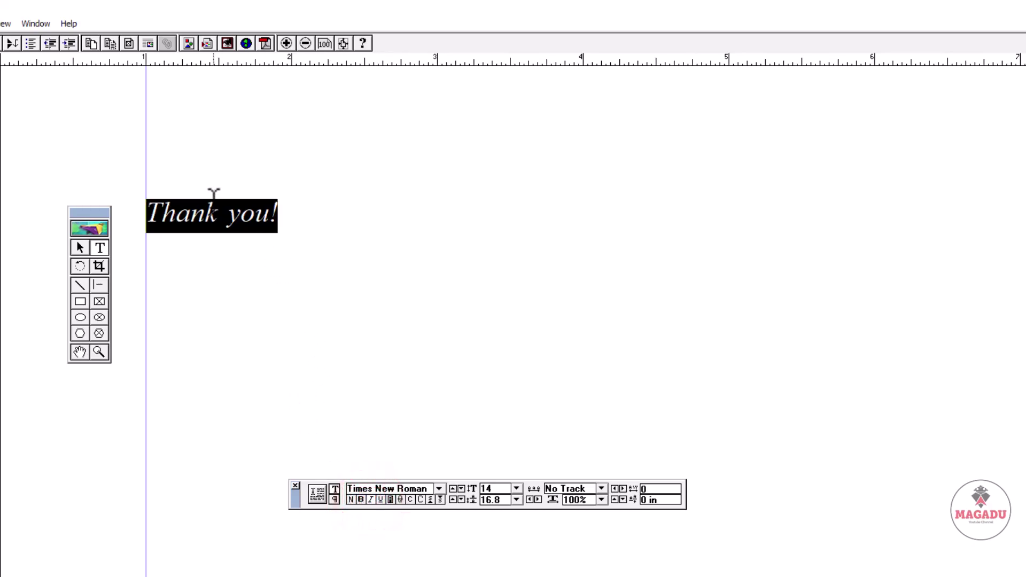
pyautogui.click(369, 499)
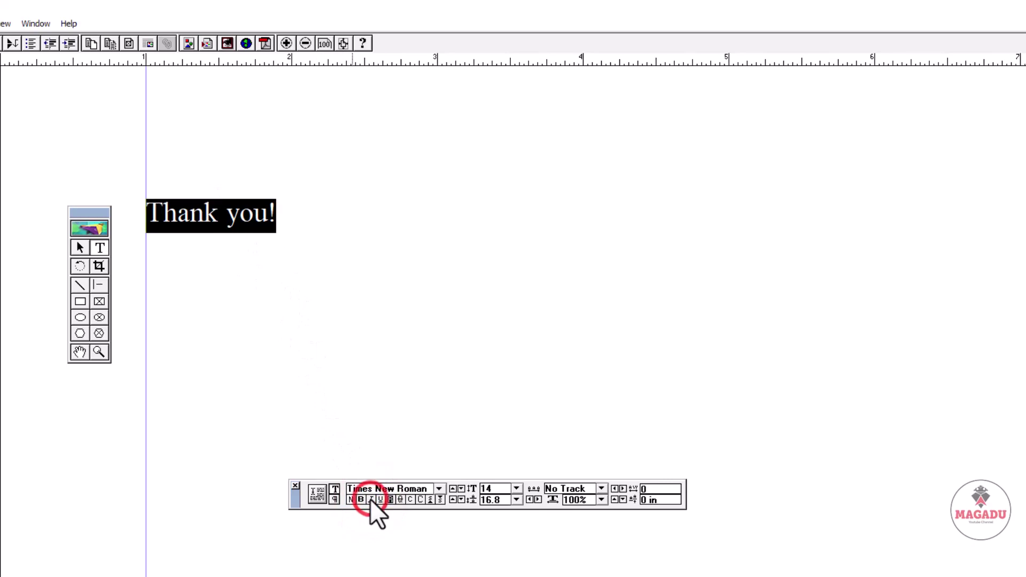
pyautogui.click(370, 499)
pyautogui.click(370, 500)
pyautogui.click(370, 499)
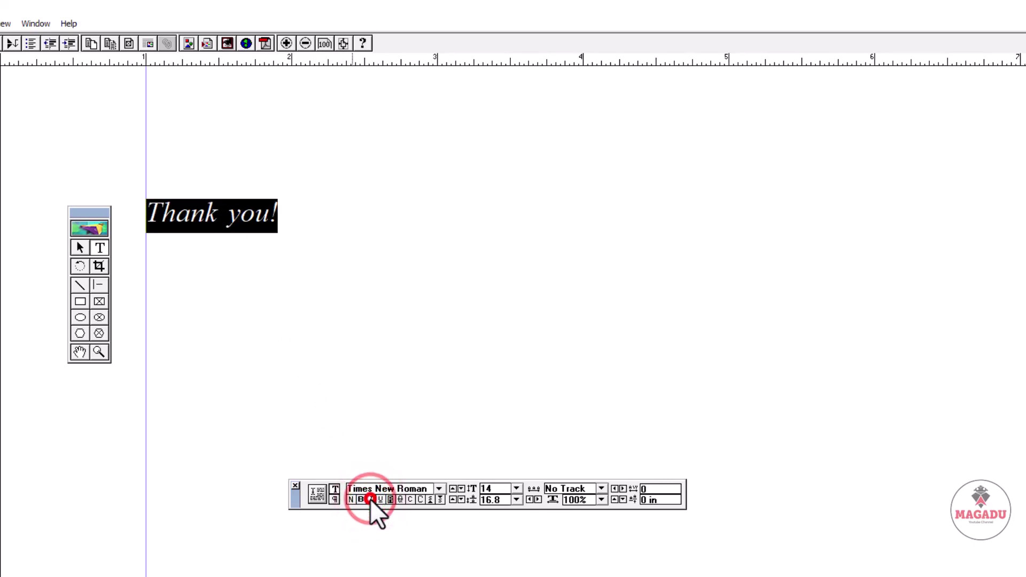
pyautogui.click(370, 499)
pyautogui.click(370, 499)
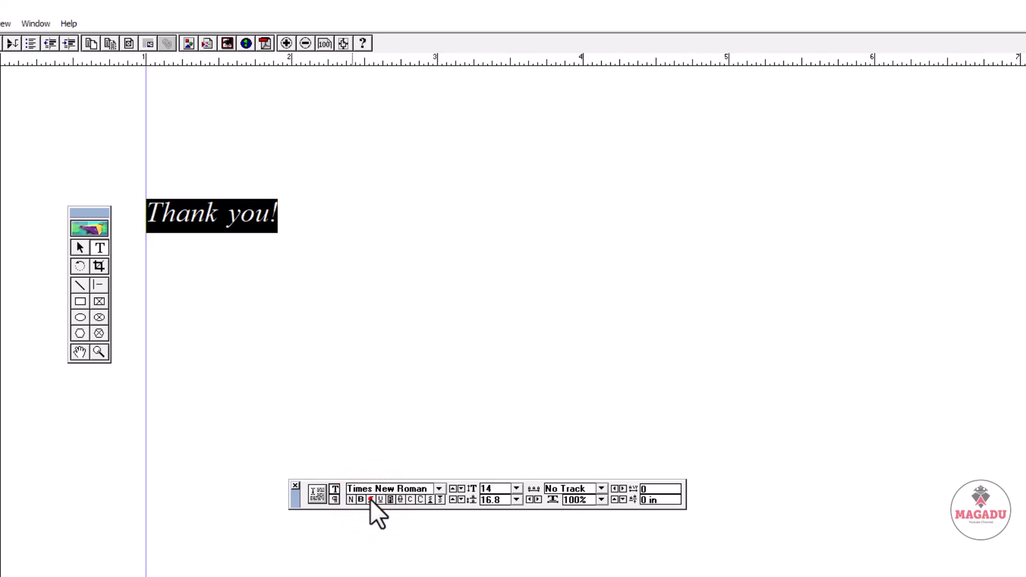
pyautogui.click(370, 499)
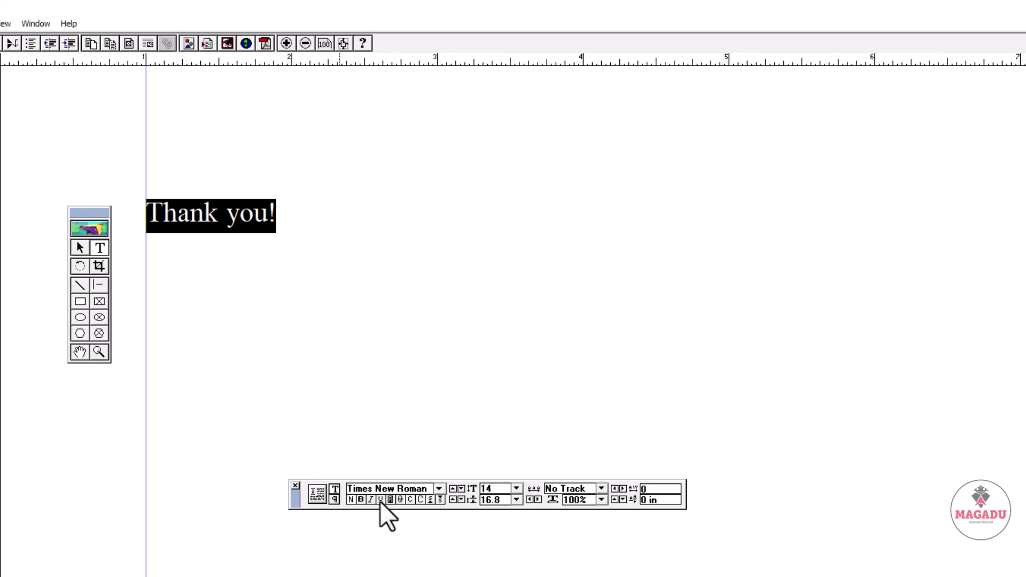
# Reselect the "Thank you!" text and try the Underline style, toggling it repeatedly and ending with it off.
pyautogui.click(150, 207)
pyautogui.moveTo(150, 208); pyautogui.dragTo(277, 208)
pyautogui.moveTo(149, 209); pyautogui.dragTo(284, 207)
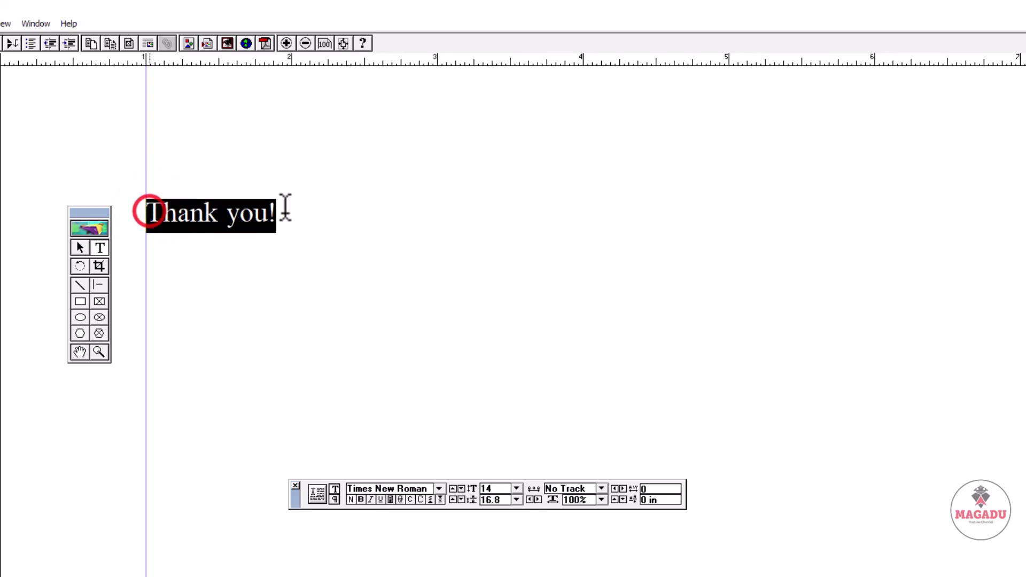
pyautogui.click(380, 499)
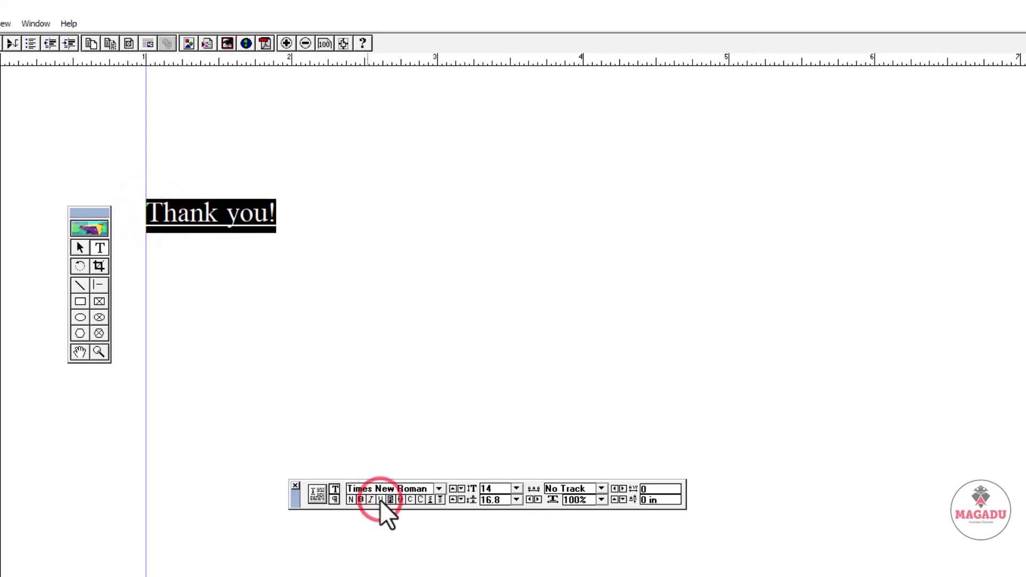
pyautogui.click(381, 499)
pyautogui.click(380, 500)
pyautogui.click(380, 499)
pyautogui.click(380, 499)
pyautogui.click(380, 499)
pyautogui.click(380, 499)
pyautogui.click(381, 499)
pyautogui.click(380, 499)
pyautogui.click(380, 499)
pyautogui.click(380, 499)
pyautogui.click(380, 500)
pyautogui.click(380, 499)
pyautogui.click(380, 499)
pyautogui.click(380, 499)
pyautogui.click(380, 499)
pyautogui.click(380, 499)
pyautogui.click(380, 498)
pyautogui.click(380, 498)
pyautogui.click(380, 498)
pyautogui.click(380, 498)
pyautogui.click(380, 498)
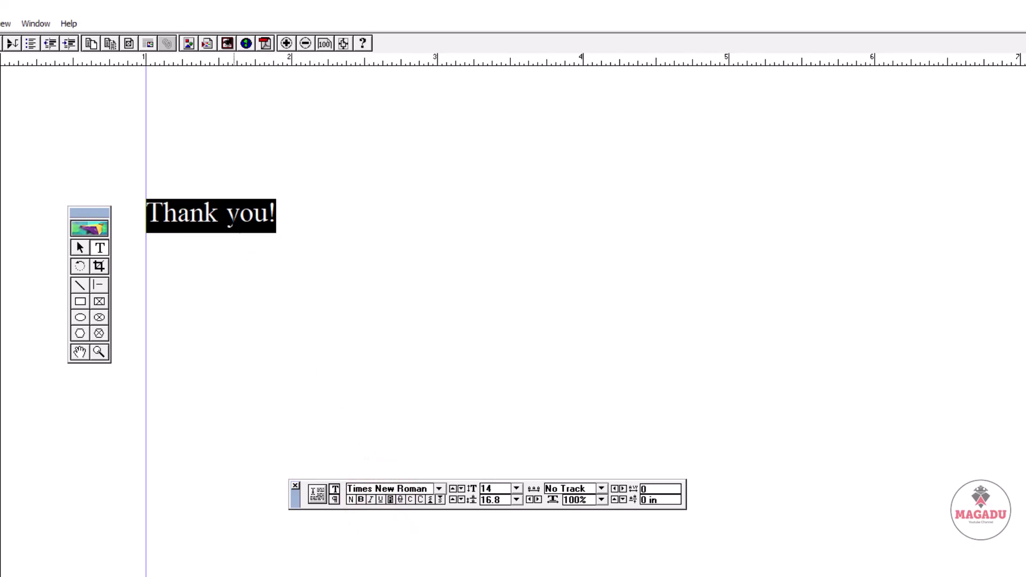
# Select the entire "Thank you!" text again and apply the Reverse type style.
pyautogui.click(230, 219)
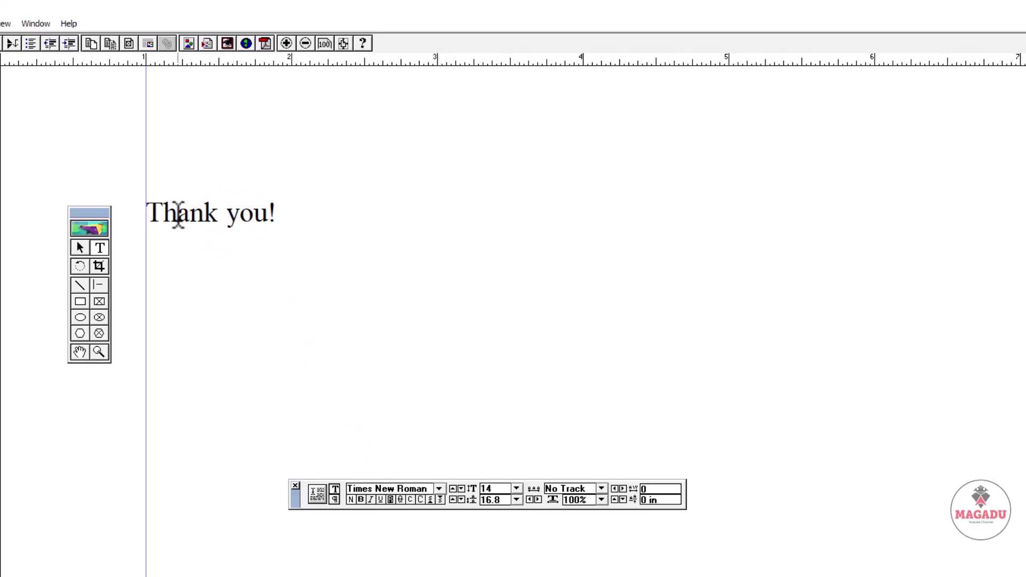
pyautogui.click(150, 213)
pyautogui.doubleClick(150, 213)
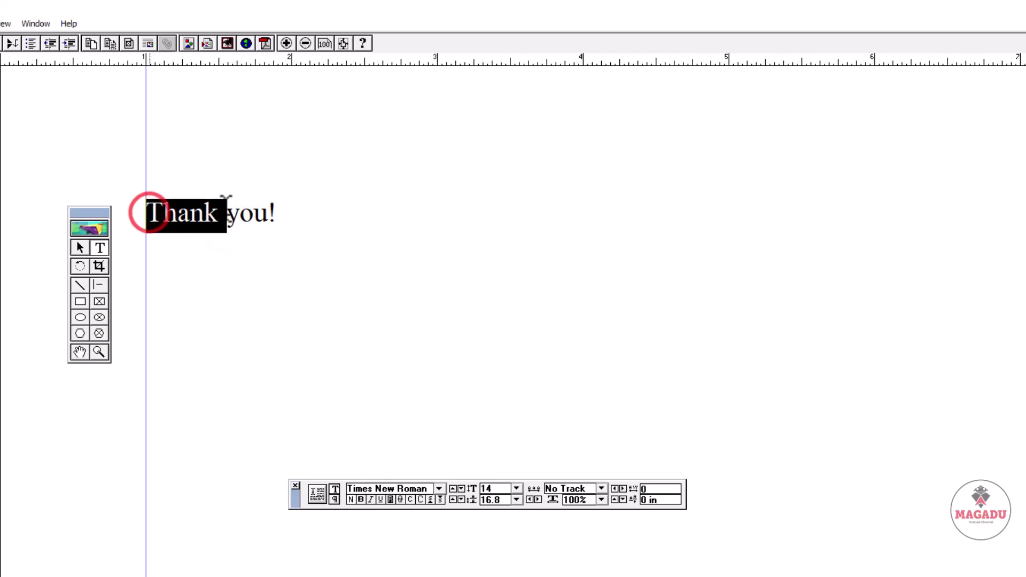
pyautogui.click(197, 214)
pyautogui.moveTo(148, 211); pyautogui.dragTo(284, 208)
pyautogui.click(168, 214)
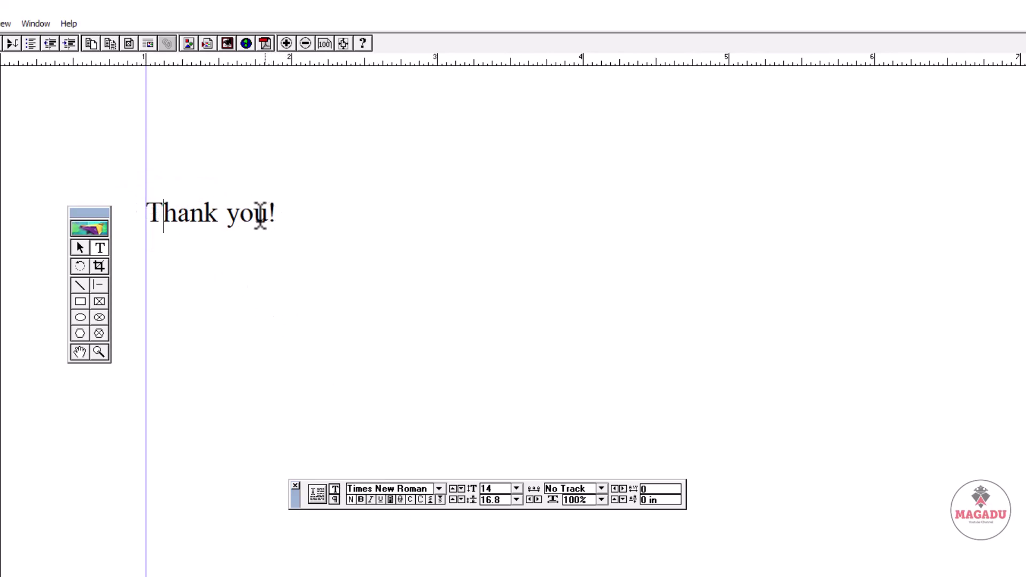
pyautogui.moveTo(146, 203); pyautogui.dragTo(289, 215)
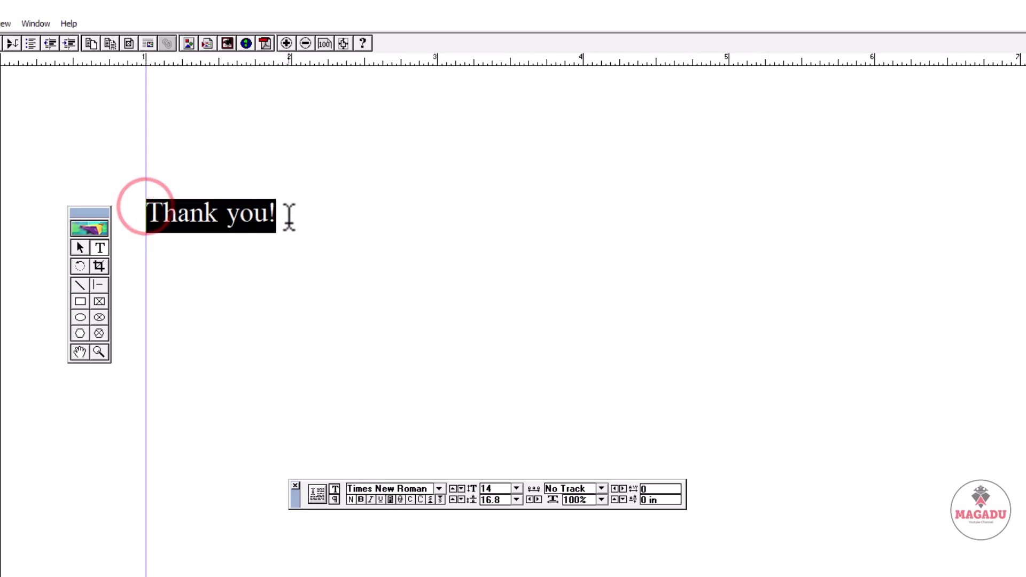
pyautogui.click(389, 499)
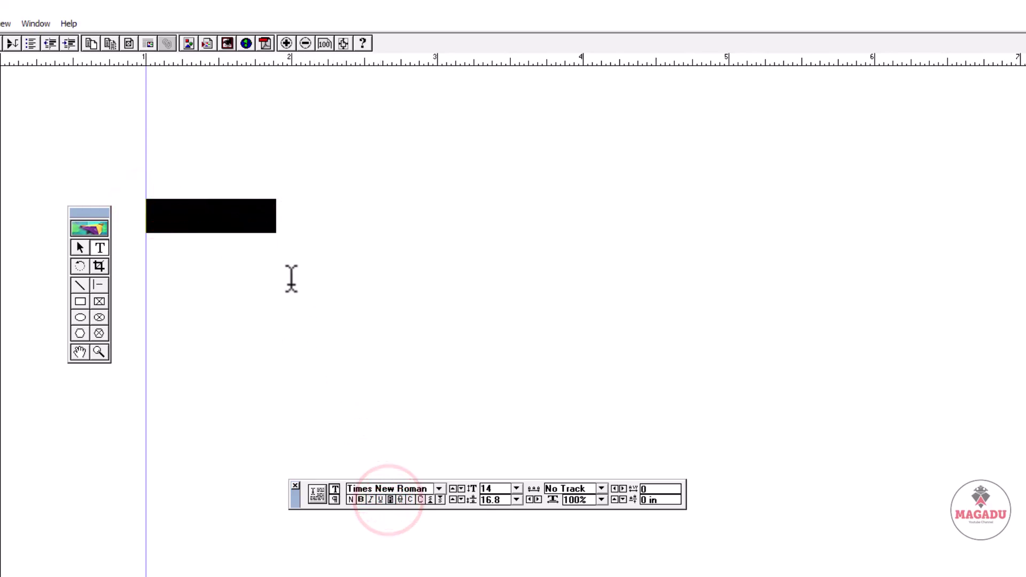
# Reselect the reversed text line and turn its Reverse style off.
pyautogui.click(244, 212)
pyautogui.click(267, 210)
pyautogui.doubleClick(212, 214)
pyautogui.click(212, 214)
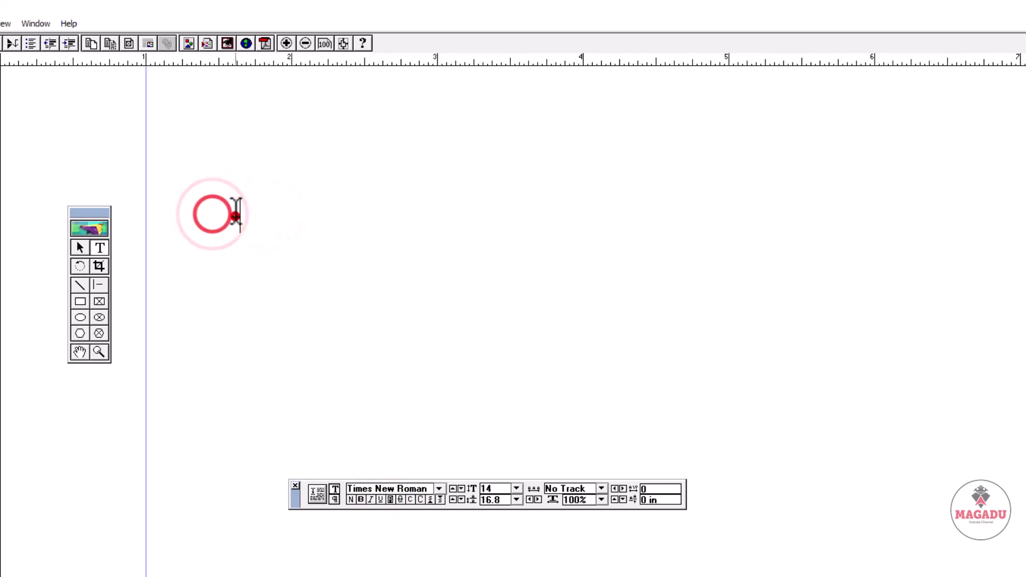
pyautogui.tripleClick(232, 215)
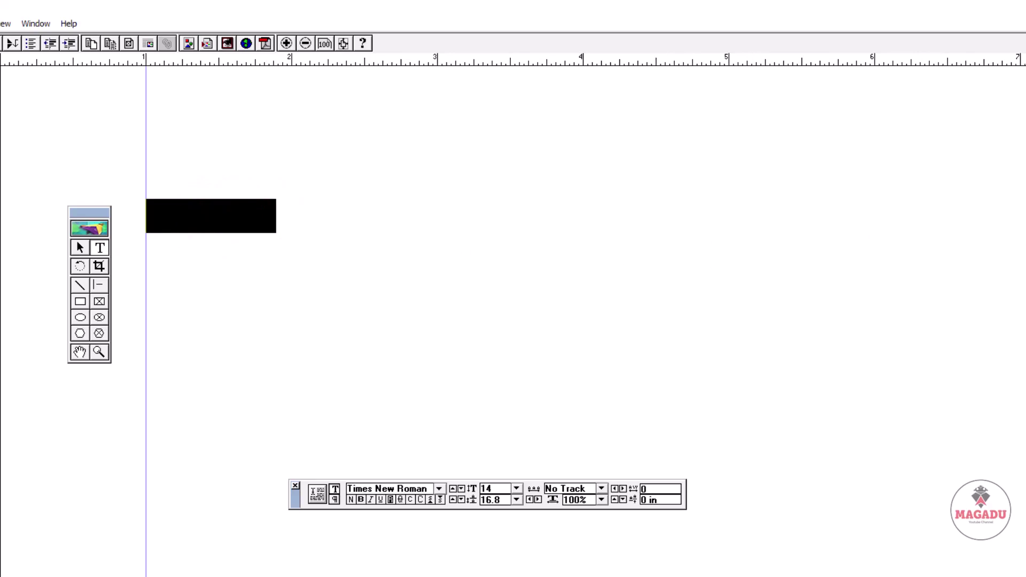
pyautogui.hotkey('ctrl', 'shift', 'v')
# Select the whole "Thank you!" text and toggle the Reverse style on and off repeatedly, ending with it on.
pyautogui.click(246, 220)
pyautogui.moveTo(147, 212); pyautogui.dragTo(297, 233)
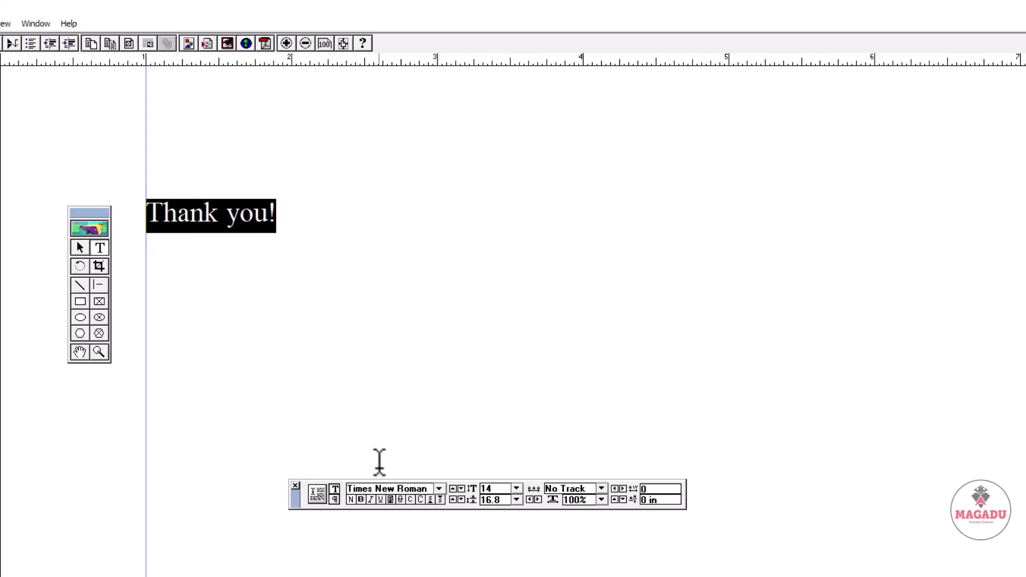
pyautogui.click(390, 501)
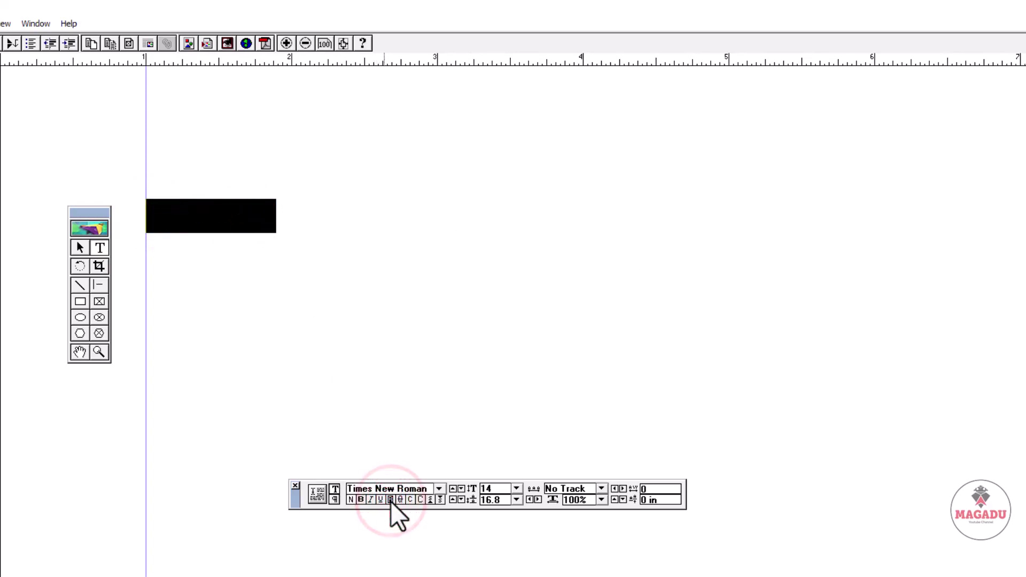
pyautogui.click(390, 501)
pyautogui.click(391, 501)
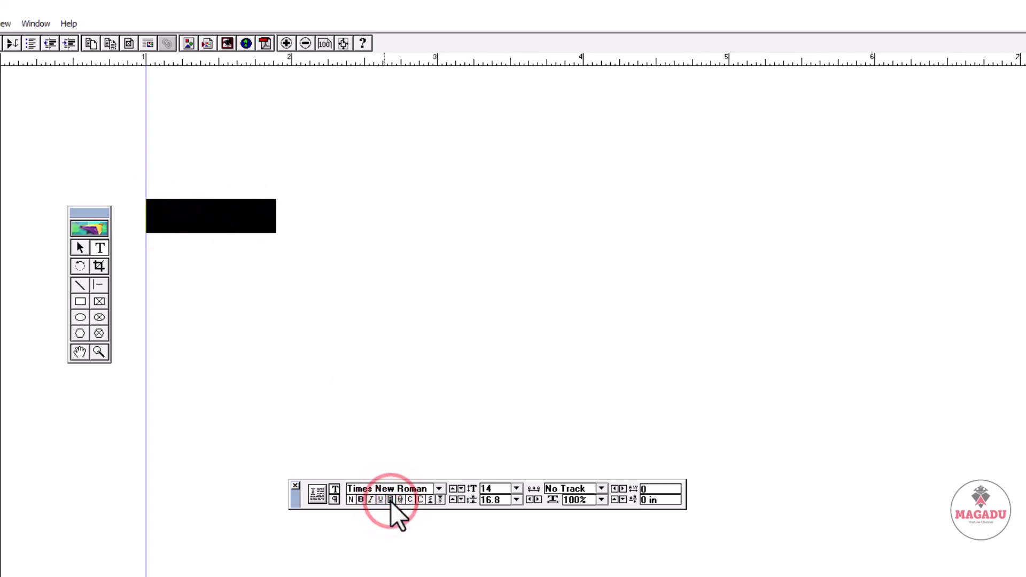
pyautogui.click(390, 500)
pyautogui.click(390, 501)
pyautogui.click(390, 501)
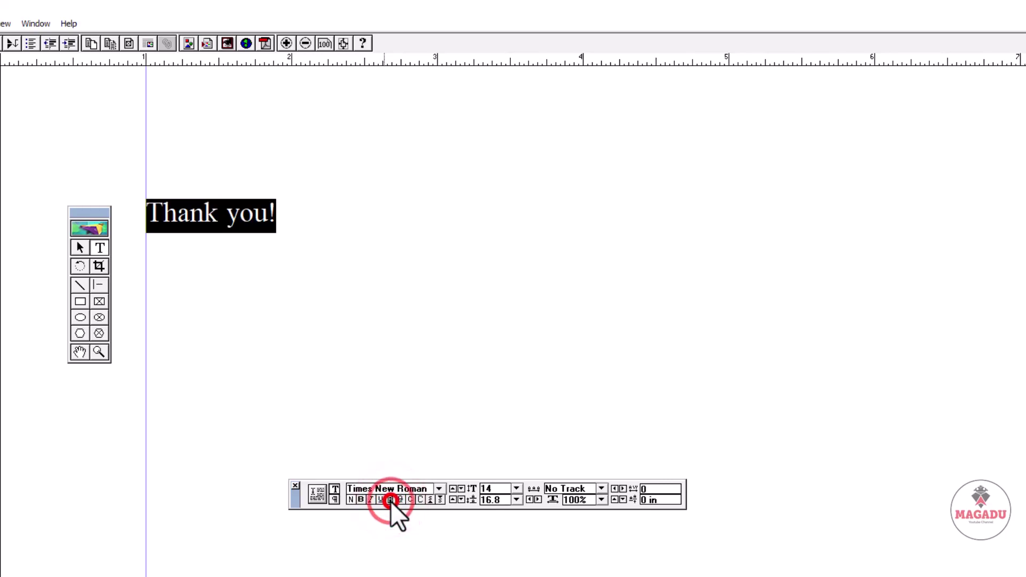
pyautogui.click(391, 500)
pyautogui.click(390, 501)
pyautogui.click(390, 500)
pyautogui.click(390, 501)
pyautogui.click(390, 500)
pyautogui.click(390, 500)
pyautogui.click(391, 500)
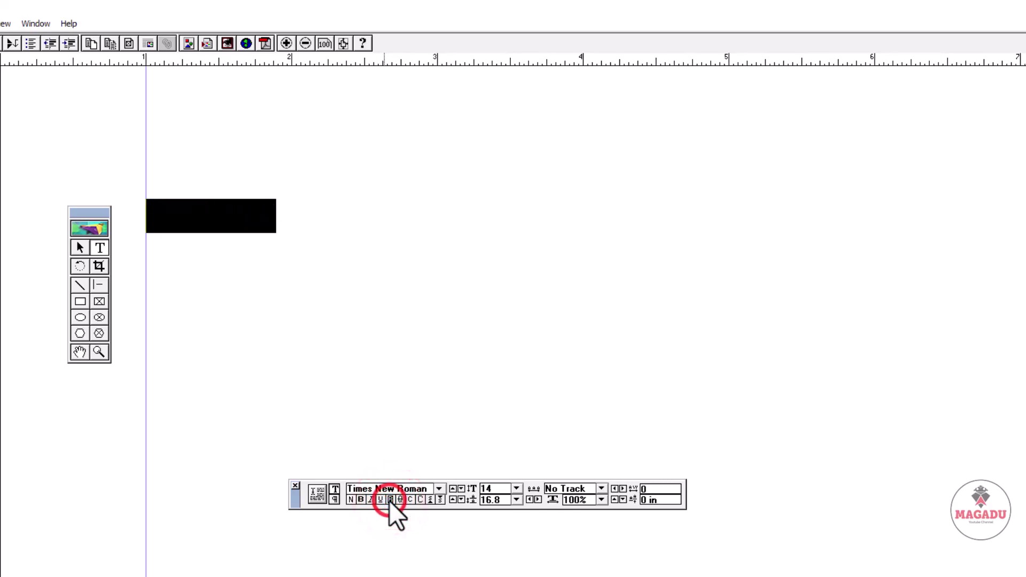
# Turn off Reverse on the "Thank you!" text, reselect all of it and toggle Strikethrough on and off, leaving it off.
pyautogui.click(390, 500)
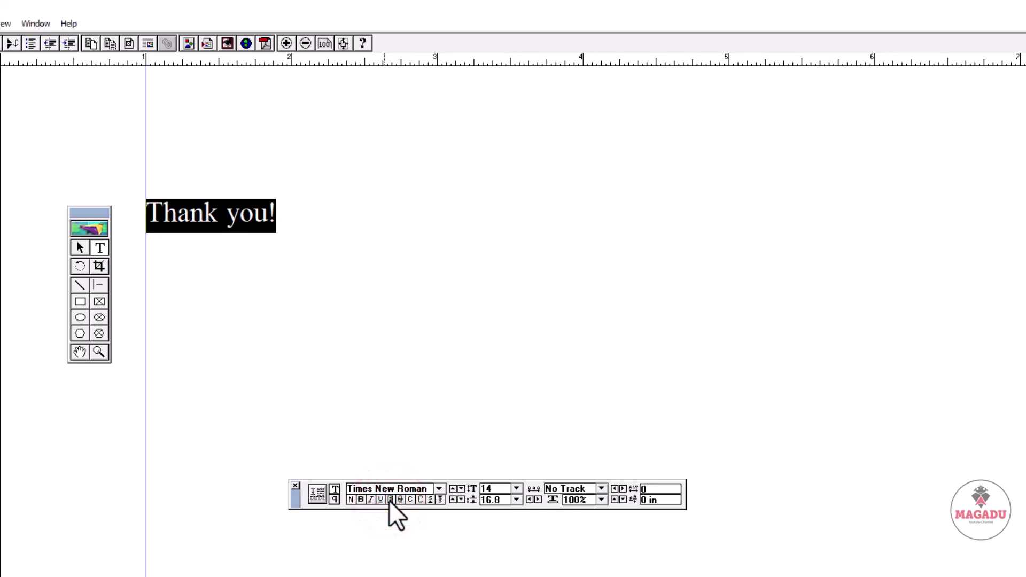
pyautogui.click(228, 214)
pyautogui.moveTo(150, 210); pyautogui.dragTo(262, 229)
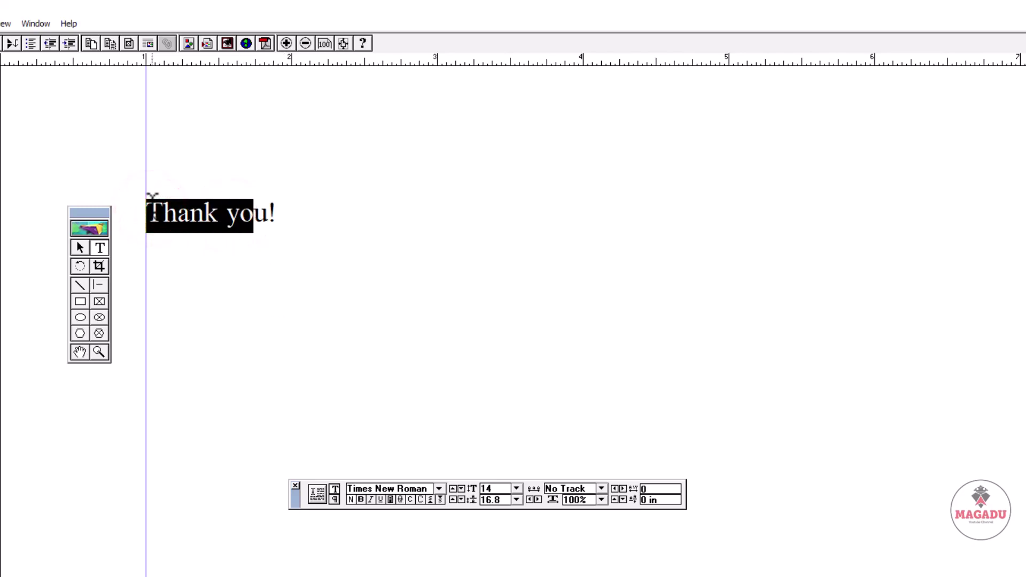
pyautogui.moveTo(151, 211); pyautogui.dragTo(278, 206)
pyautogui.click(399, 497)
pyautogui.click(399, 497)
pyautogui.click(399, 497)
pyautogui.click(398, 497)
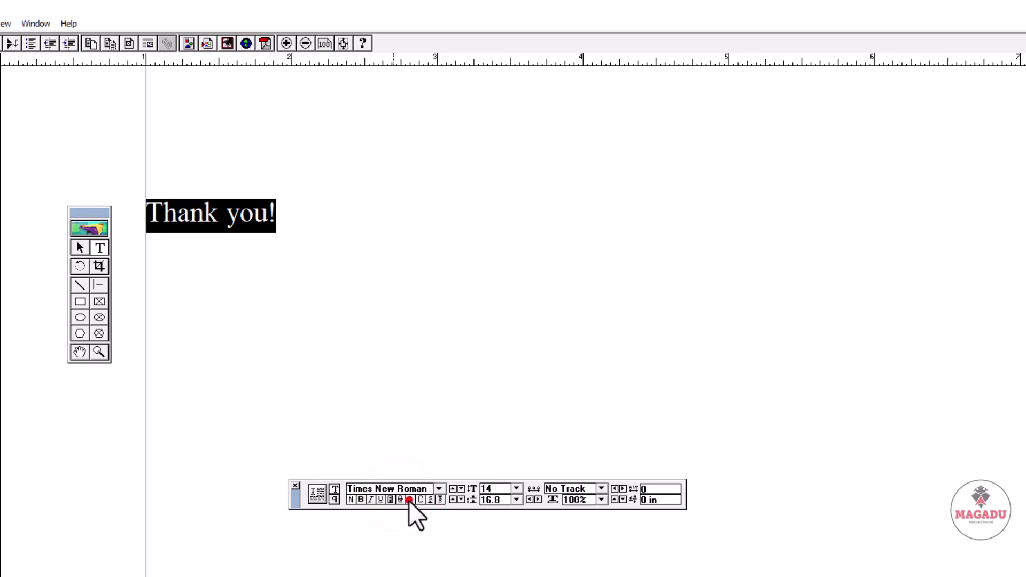
# Try the Small Caps style on the "Thank you!" text, toggling it repeatedly and ending with it off.
pyautogui.click(409, 500)
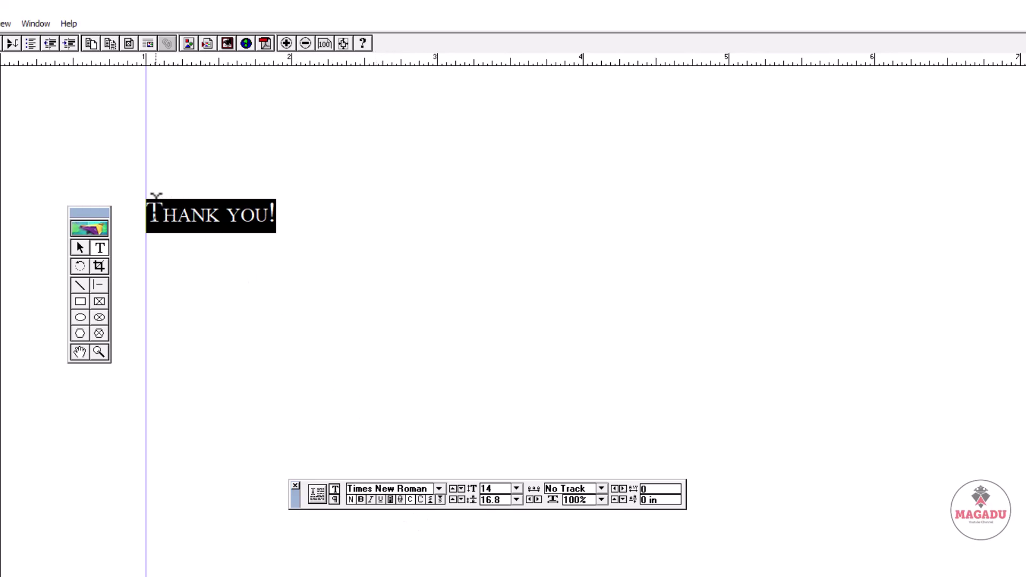
pyautogui.click(410, 500)
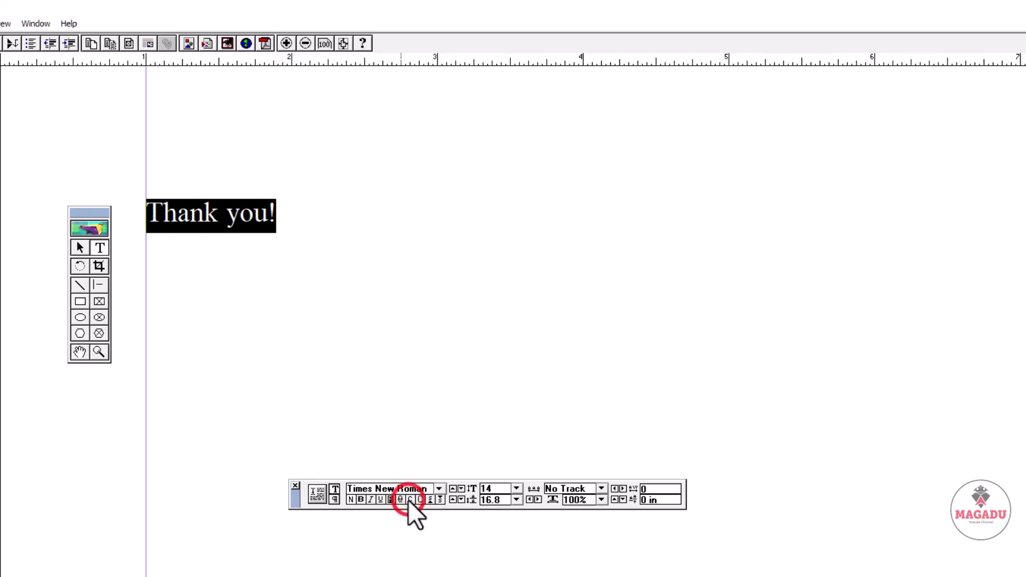
pyautogui.click(409, 500)
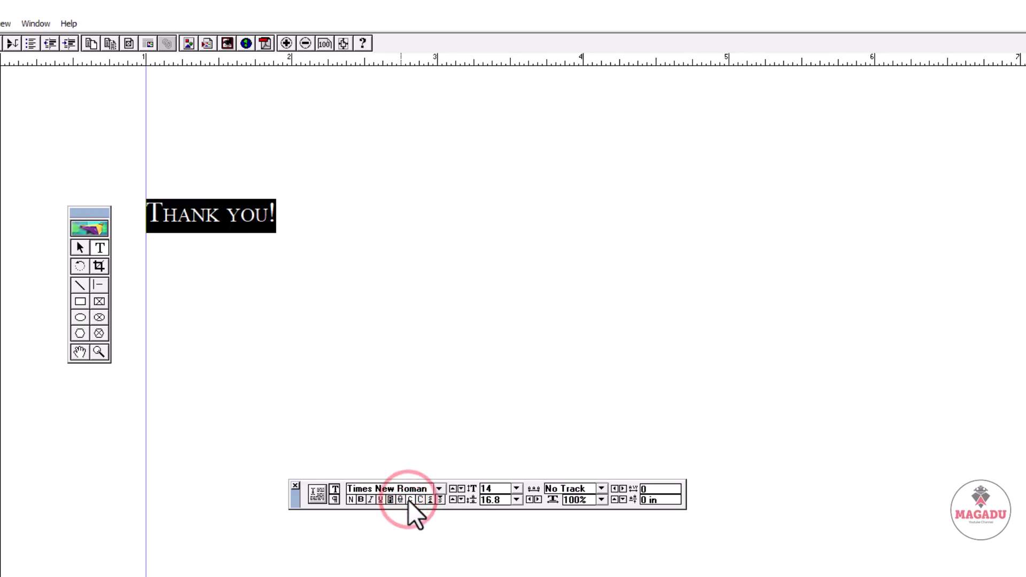
pyautogui.click(409, 499)
pyautogui.click(410, 500)
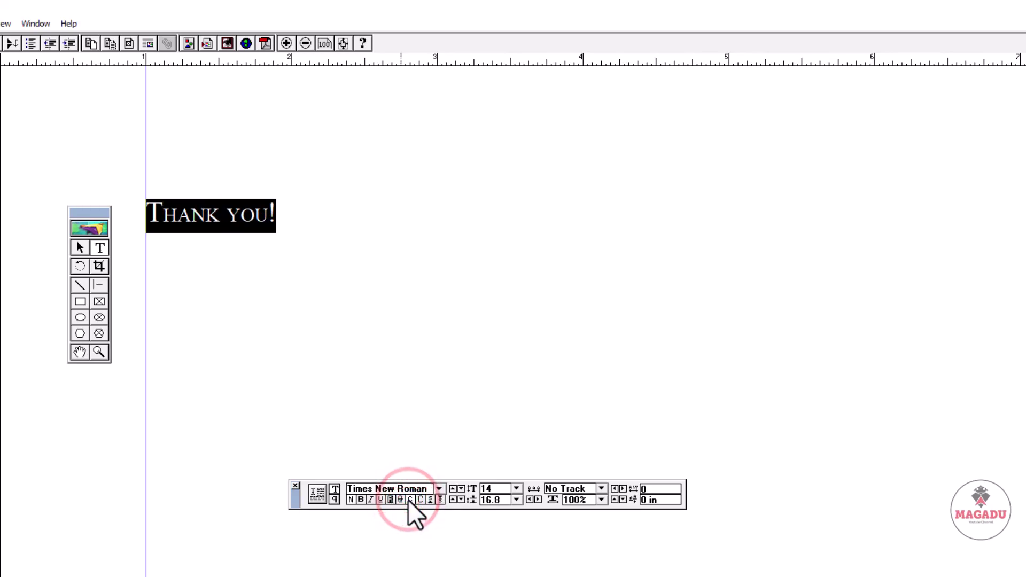
pyautogui.click(409, 500)
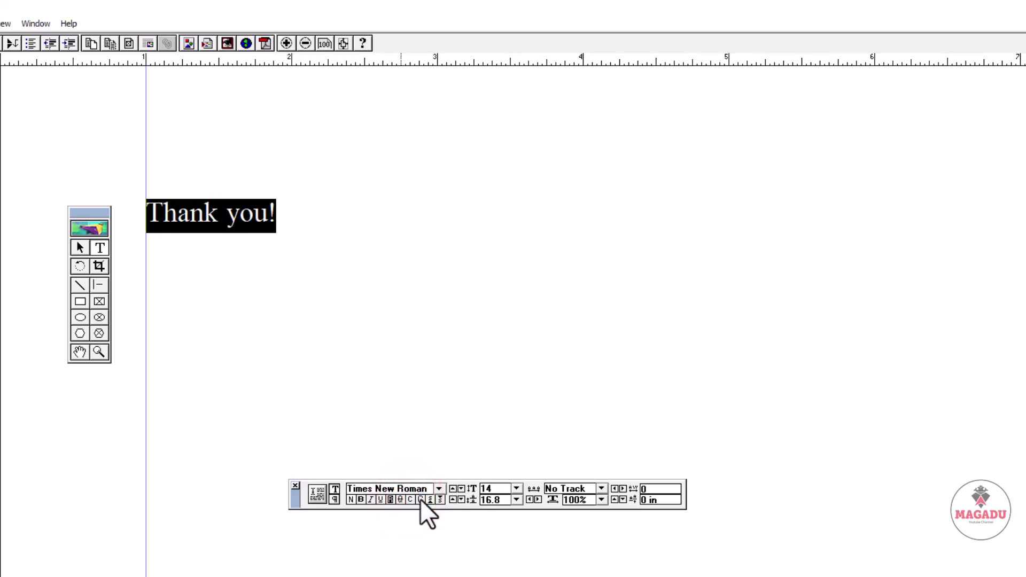
# Try the All Caps style on the "Thank you!" text, switching it on and off several times and leaving it off.
pyautogui.click(420, 499)
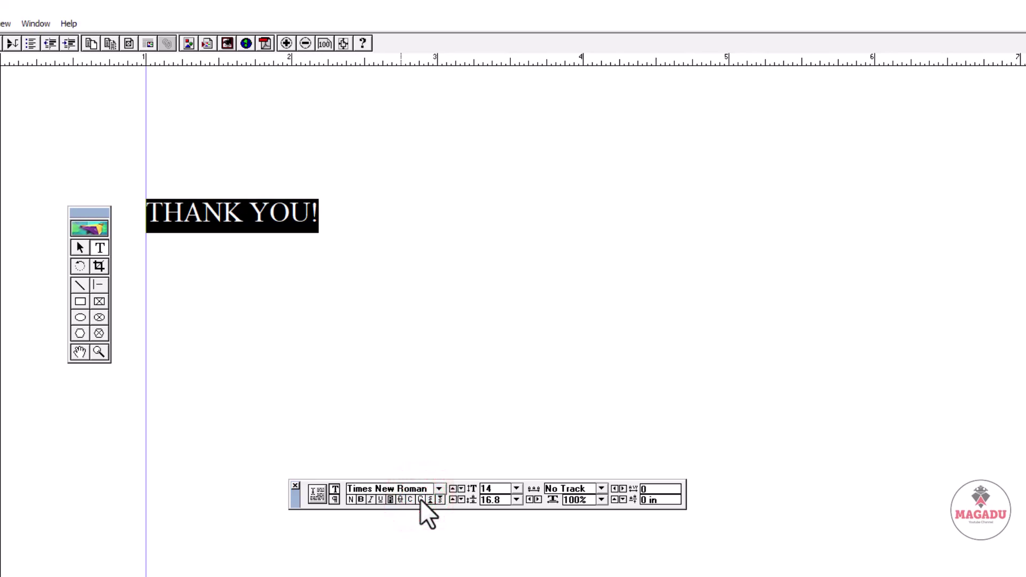
pyautogui.click(420, 500)
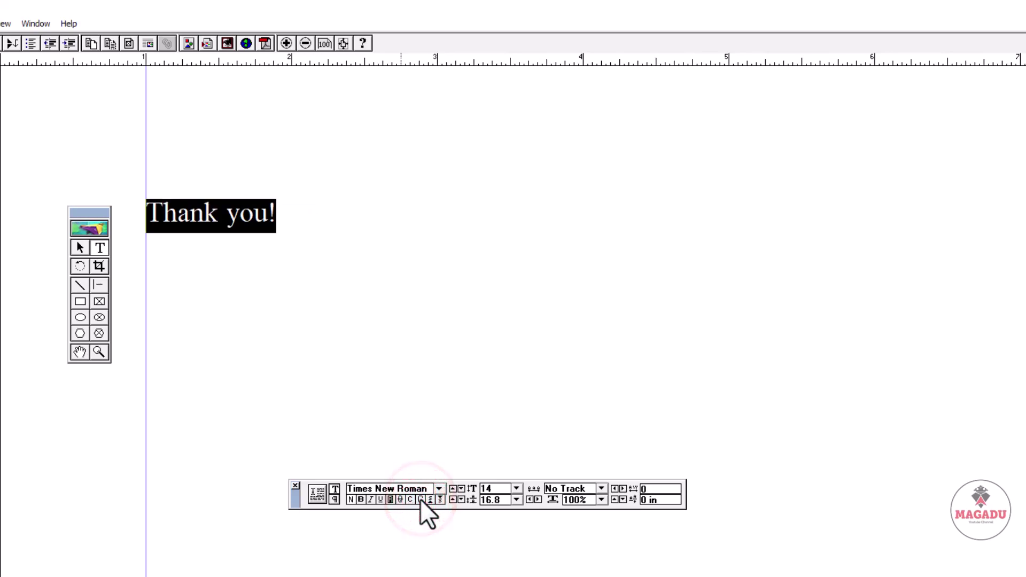
pyautogui.click(420, 499)
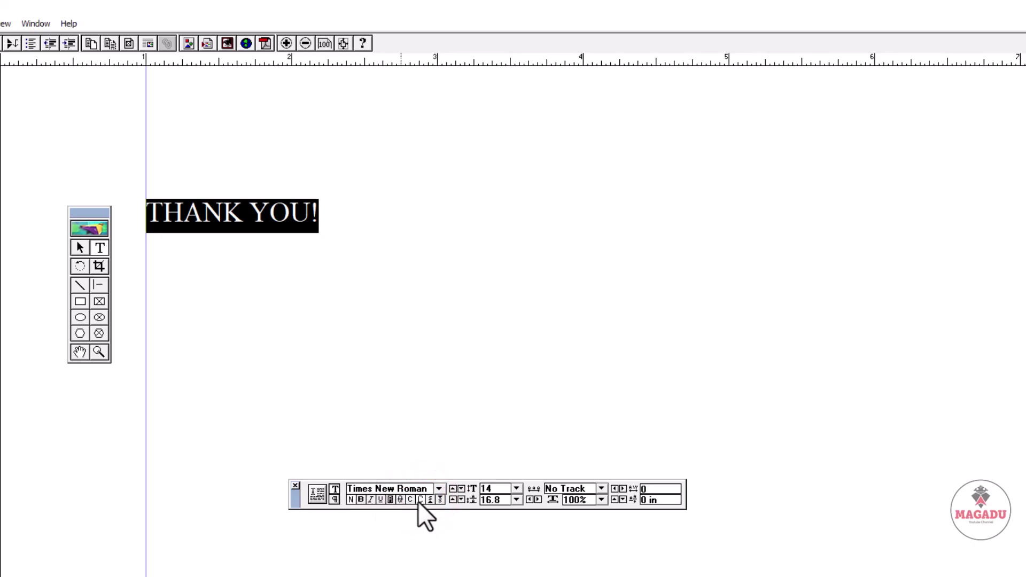
pyautogui.click(420, 499)
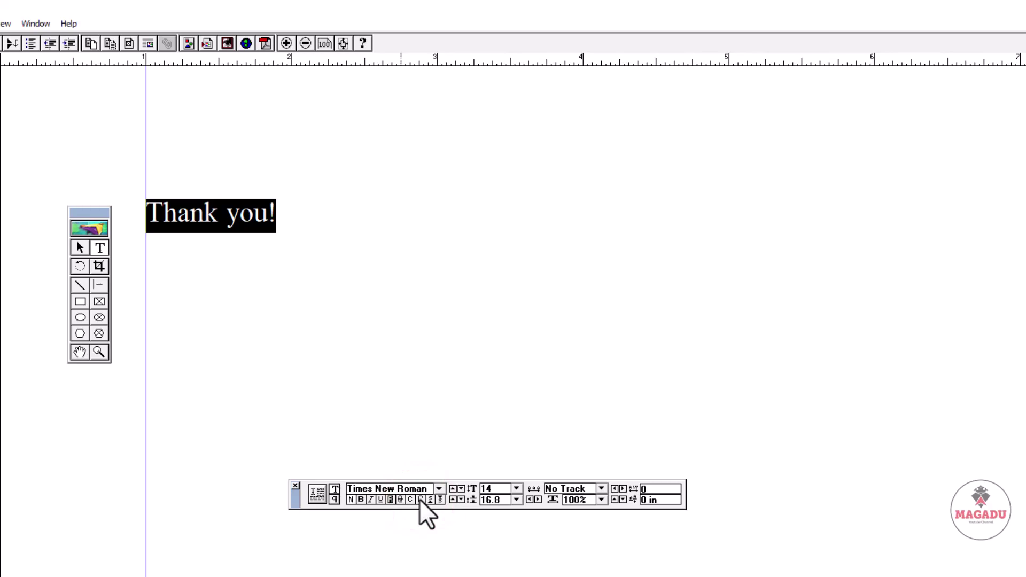
pyautogui.click(420, 500)
pyautogui.click(420, 499)
pyautogui.click(420, 499)
pyautogui.click(420, 500)
pyautogui.click(420, 500)
pyautogui.click(421, 500)
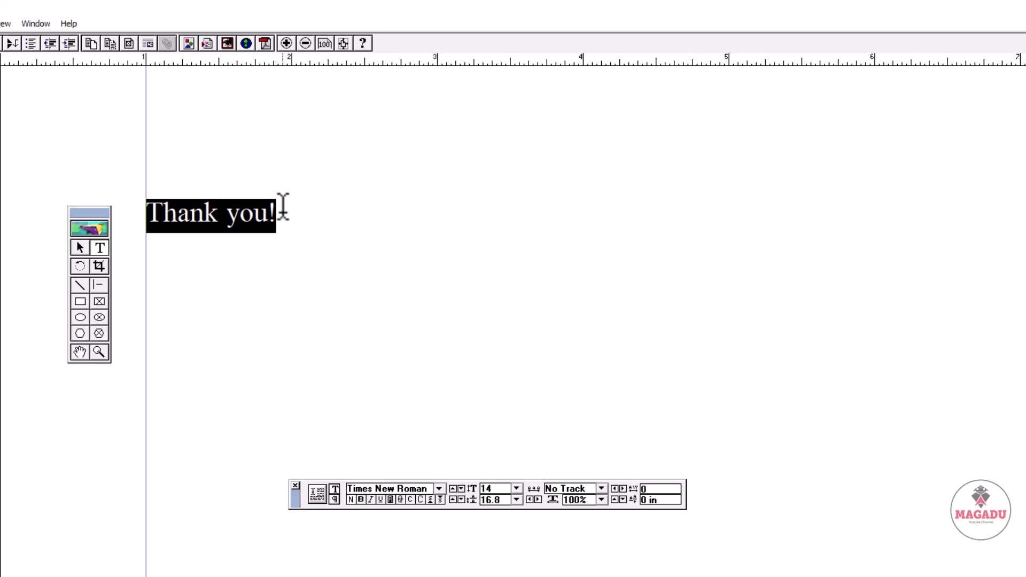
# Replace the "Thank you!" text with "75" followed by a superscript "th", and select the result.
pyautogui.moveTo(282, 210); pyautogui.dragTo(138, 207)
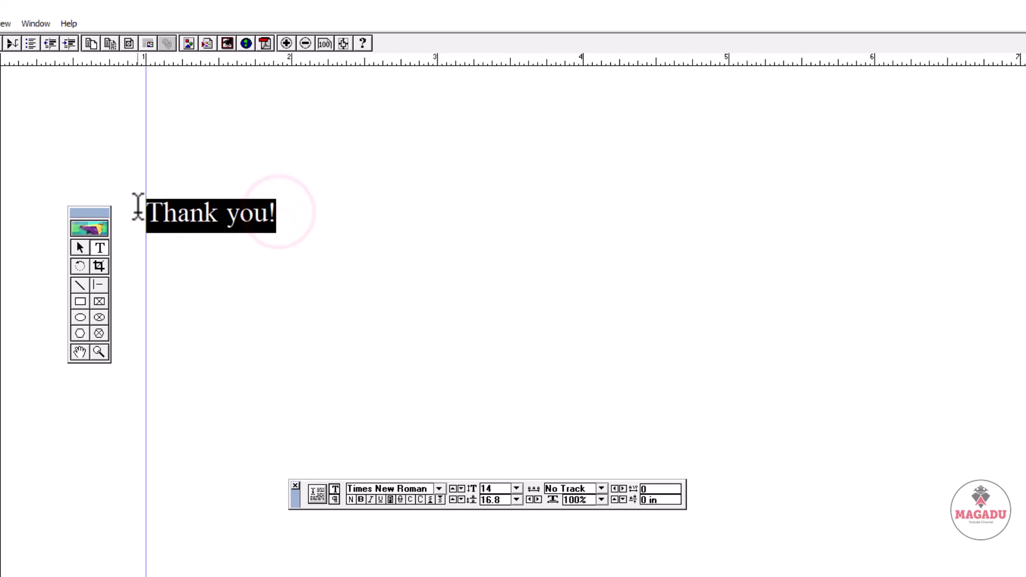
pyautogui.write('75')
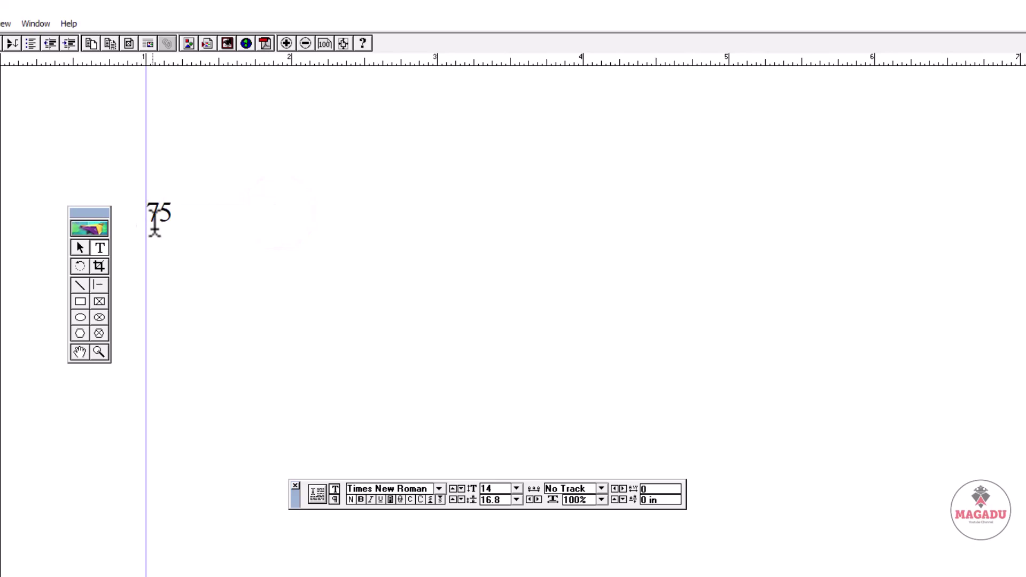
pyautogui.click(430, 500)
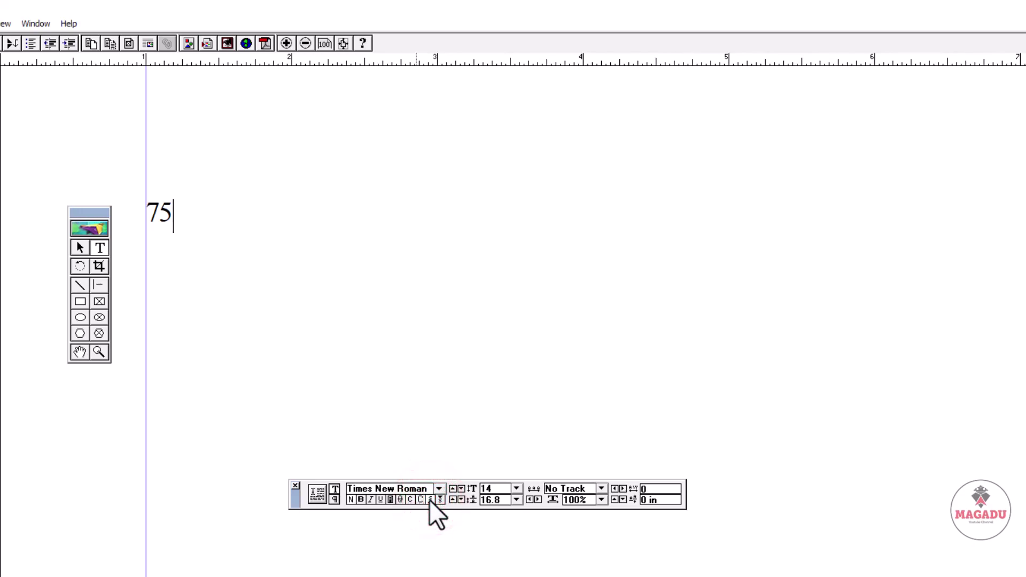
pyautogui.write('th')
pyautogui.moveTo(193, 215); pyautogui.dragTo(152, 200)
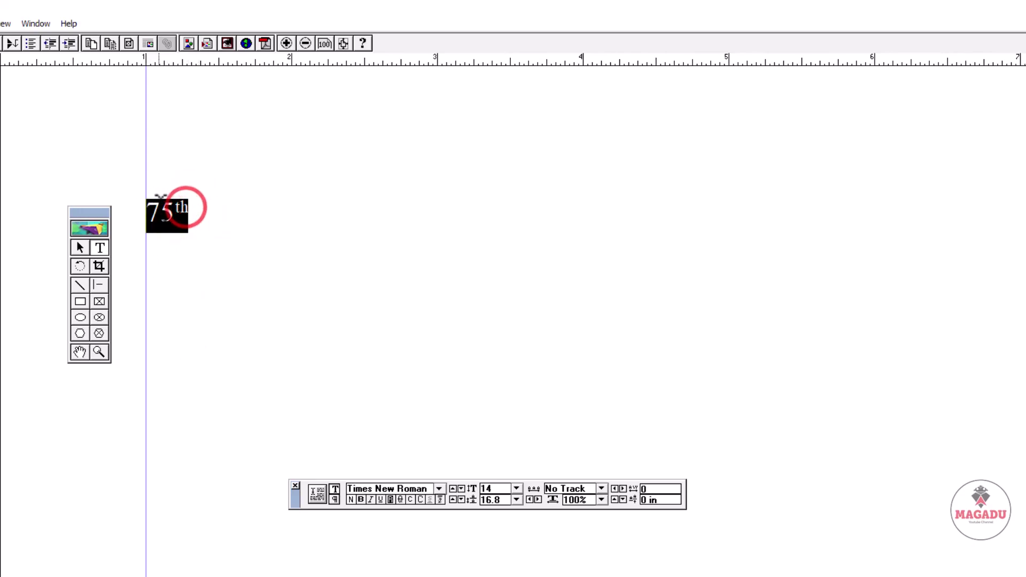
# Replace the superscript "th" after 75 with a subscript "th", and delete the whole text.
pyautogui.click(185, 207)
pyautogui.press('BackSpace')
pyautogui.press('BackSpace')
pyautogui.click(431, 499)
pyautogui.click(439, 500)
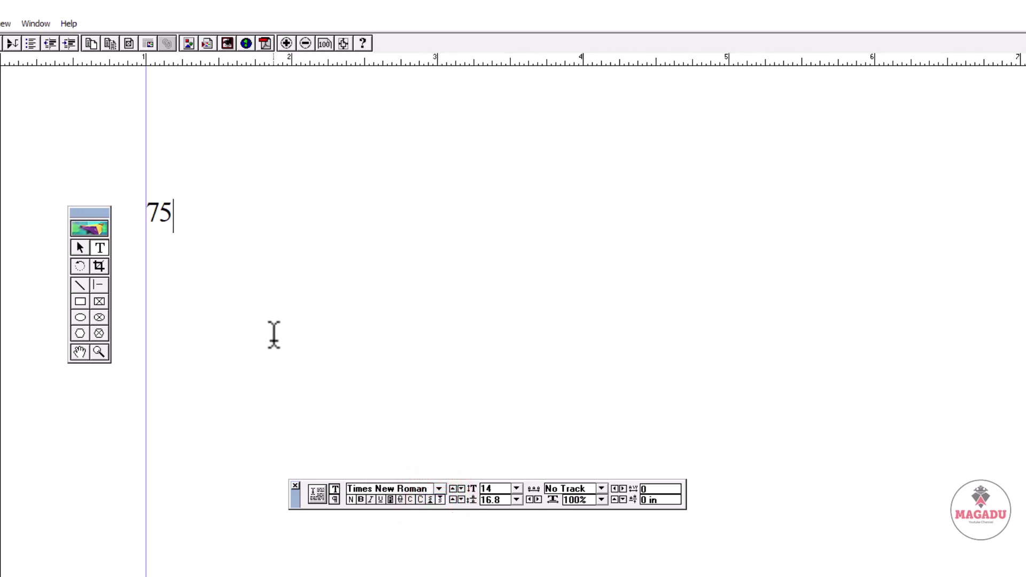
pyautogui.write('th')
pyautogui.moveTo(190, 222); pyautogui.dragTo(175, 225)
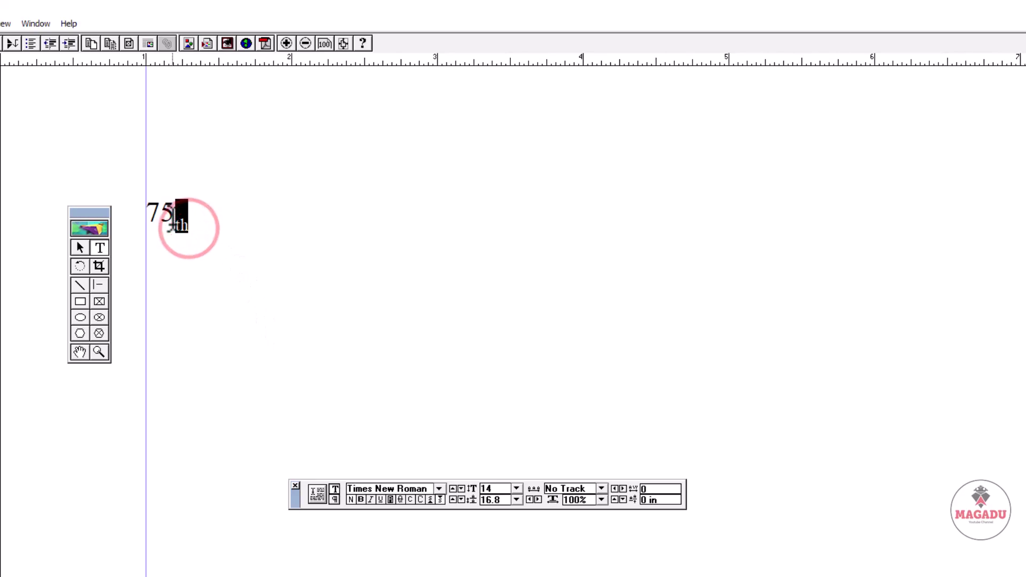
pyautogui.moveTo(191, 225); pyautogui.dragTo(145, 213)
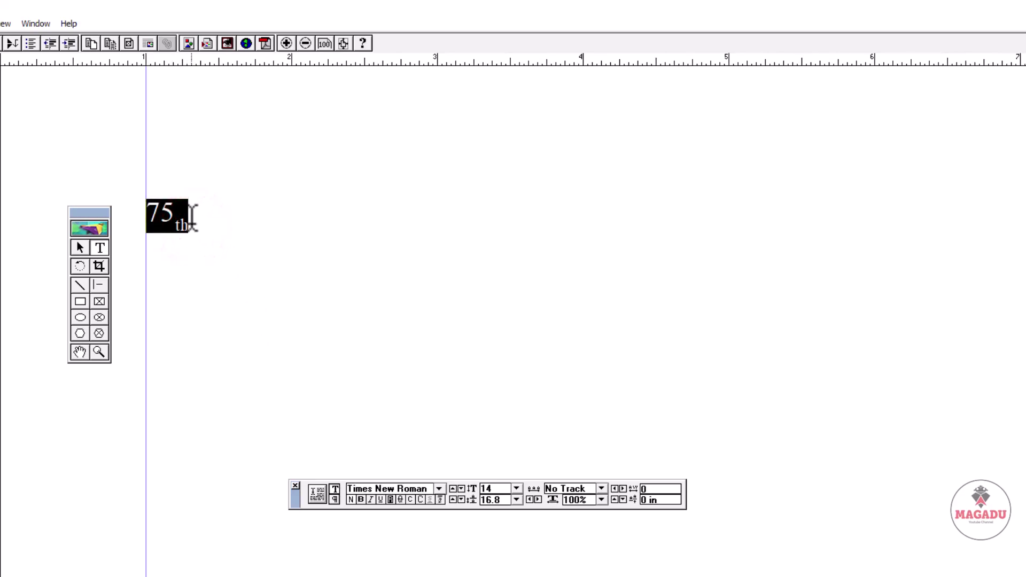
pyautogui.press('Delete')
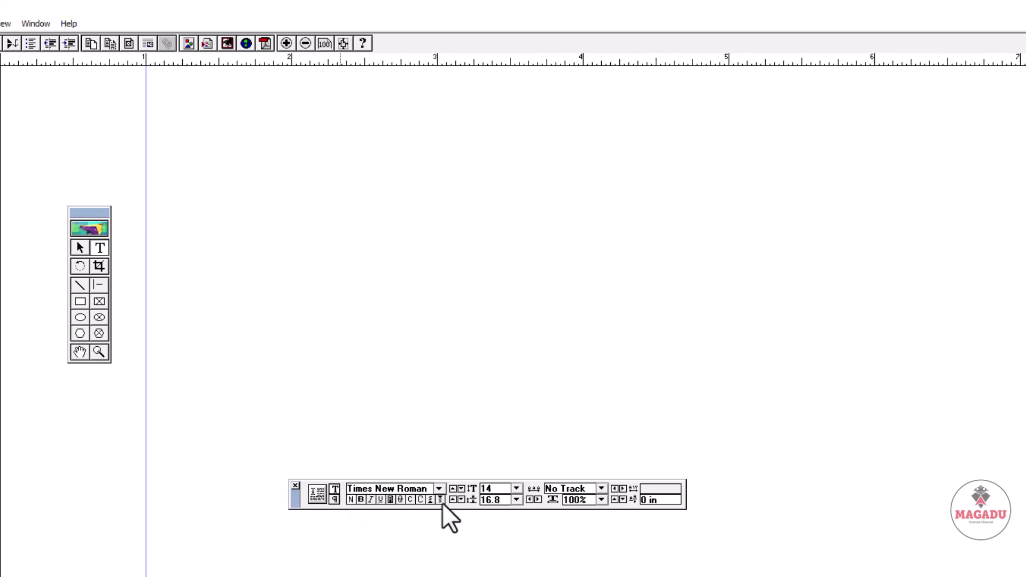
# Look through the leading values and choose Auto leading for the empty text line.
pyautogui.click(517, 500)
pyautogui.click(516, 501)
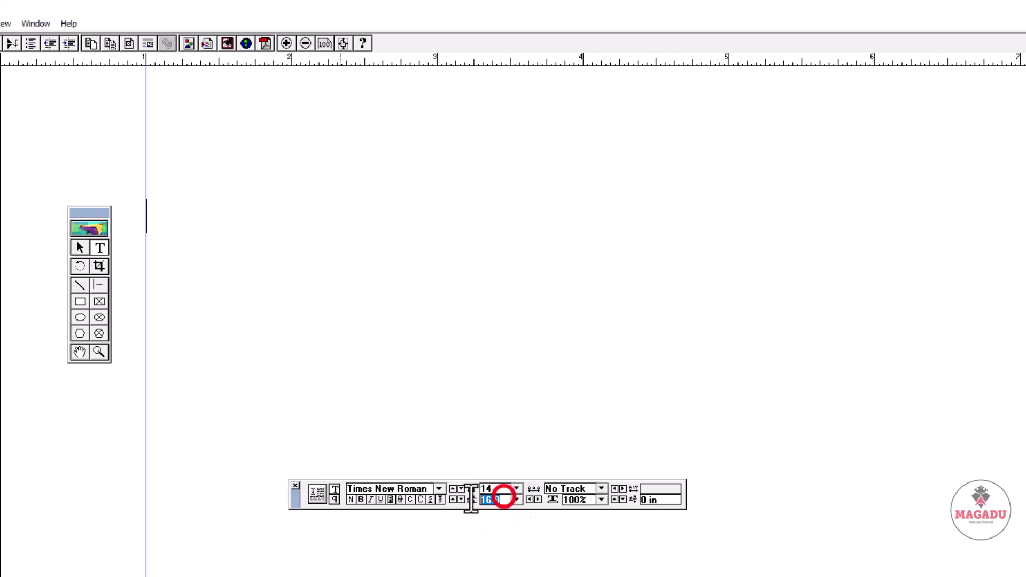
pyautogui.click(516, 500)
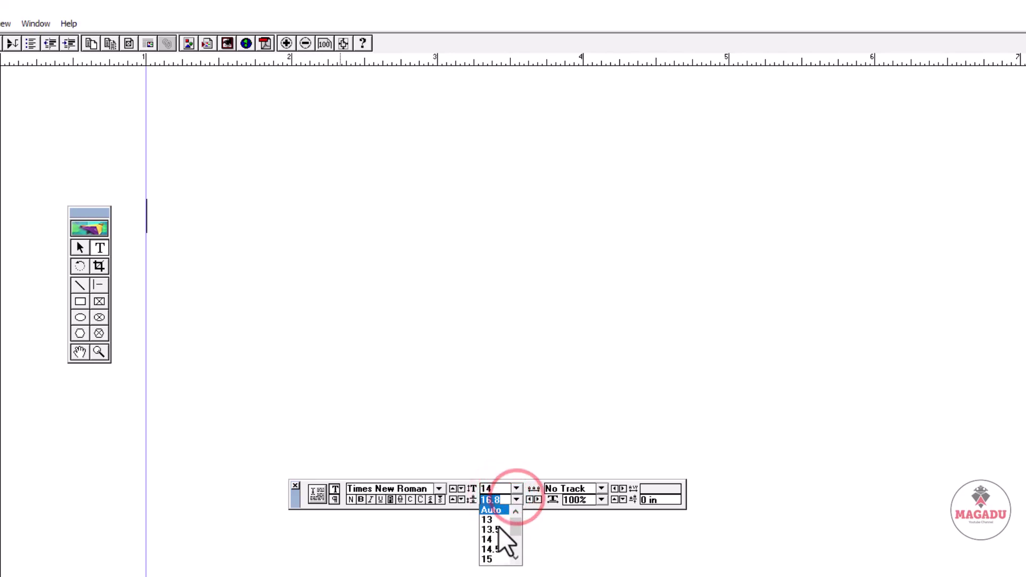
pyautogui.click(516, 501)
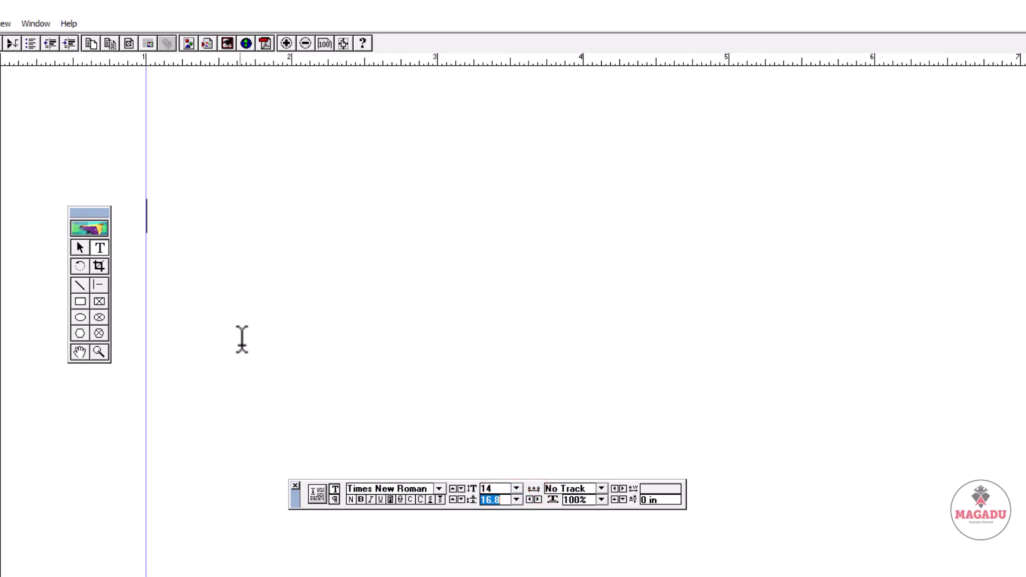
pyautogui.click(516, 500)
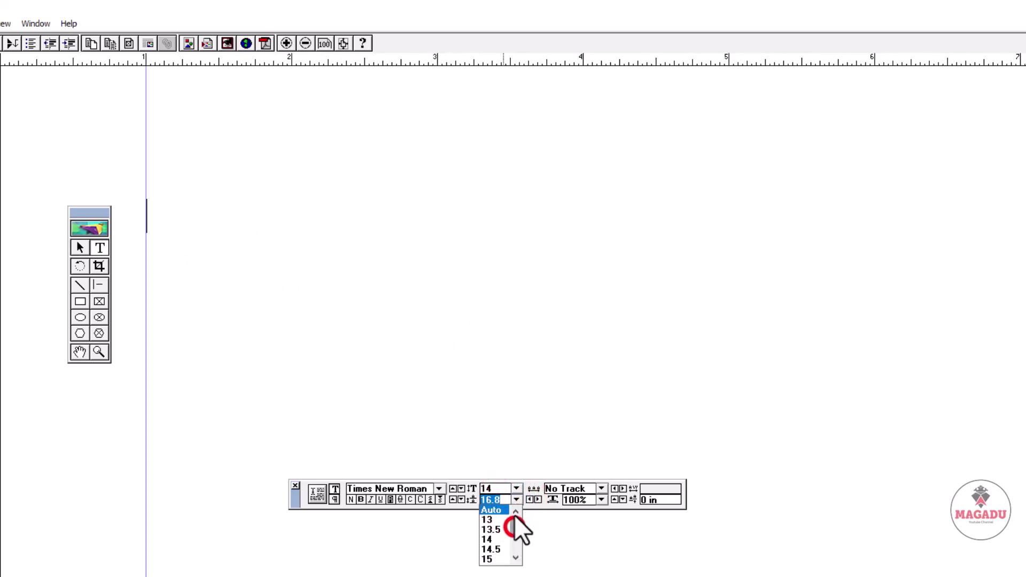
pyautogui.click(500, 511)
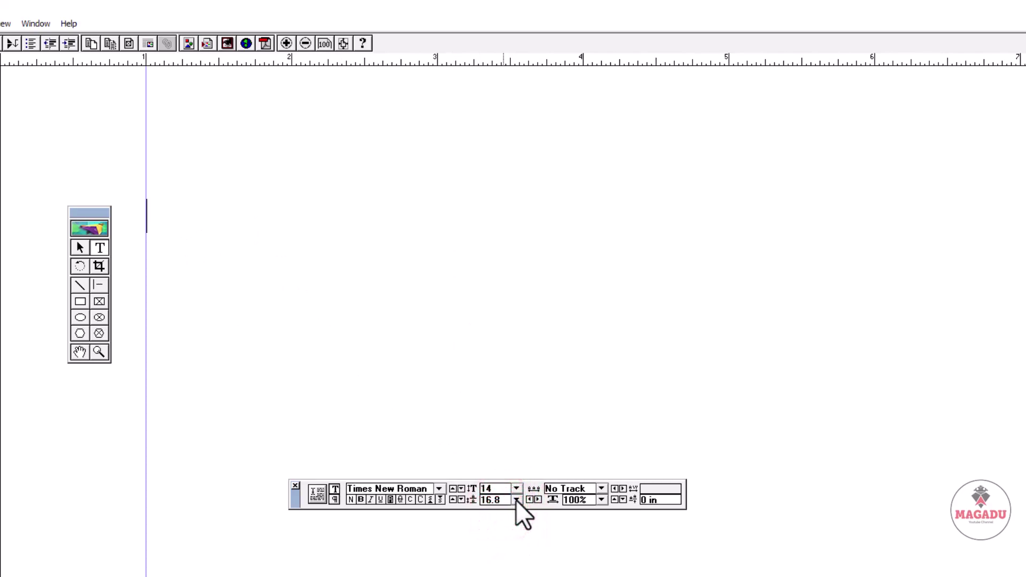
pyautogui.click(517, 500)
pyautogui.click(517, 500)
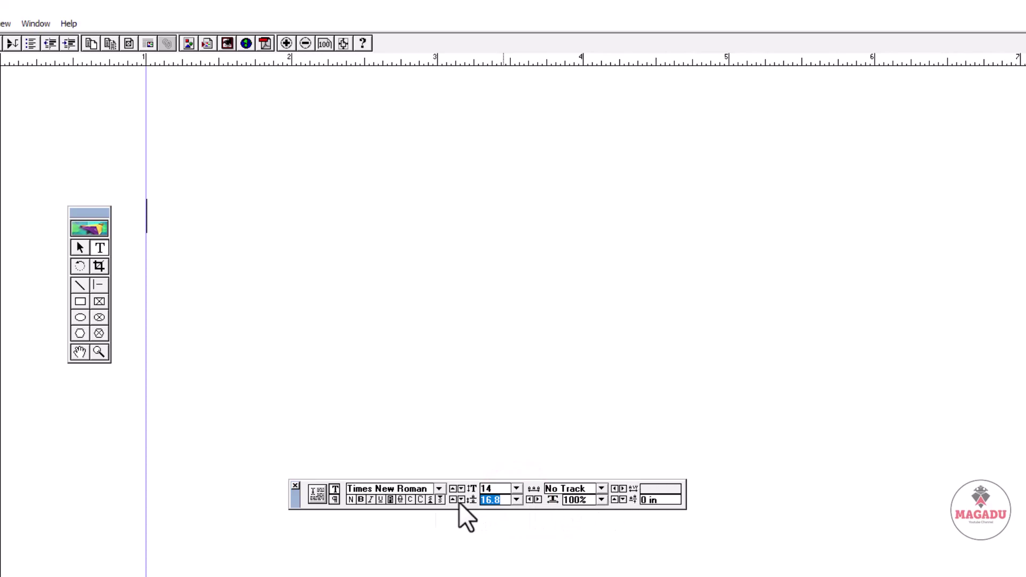
# Examine the formatting options in the Character Specifications dialog, opening it twice and accepting the existing settings.
pyautogui.click(334, 489)
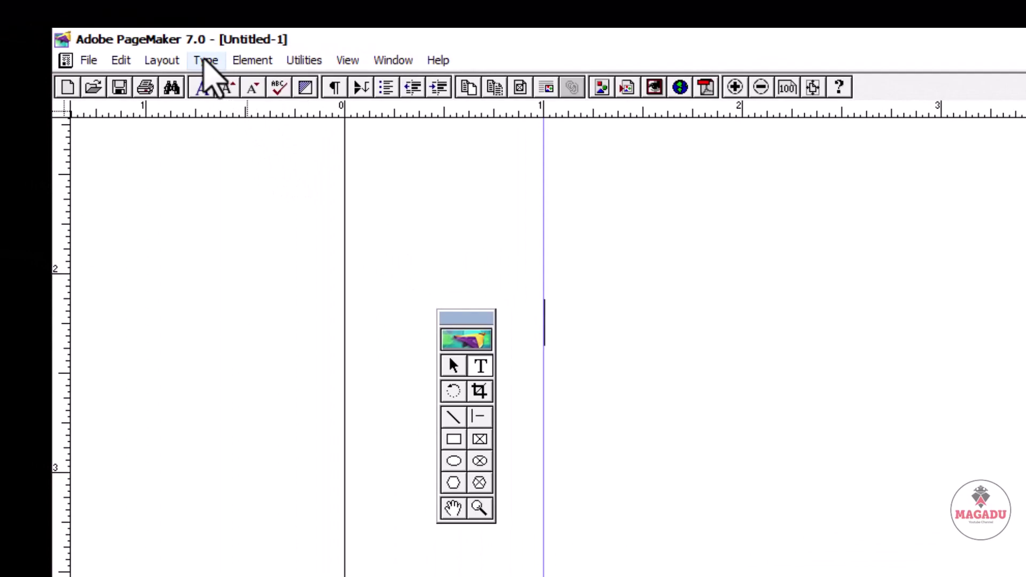
pyautogui.click(204, 60)
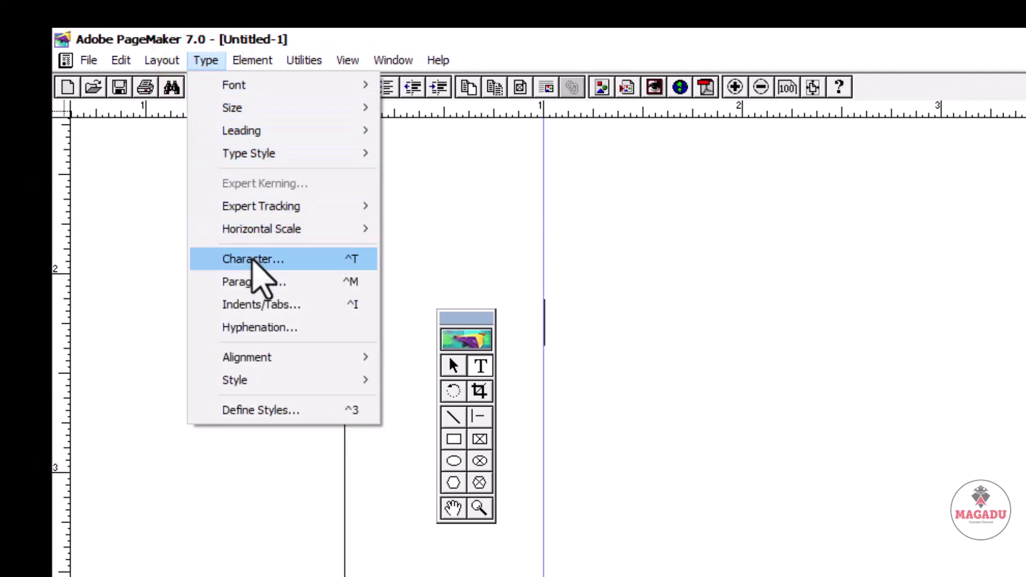
pyautogui.click(256, 259)
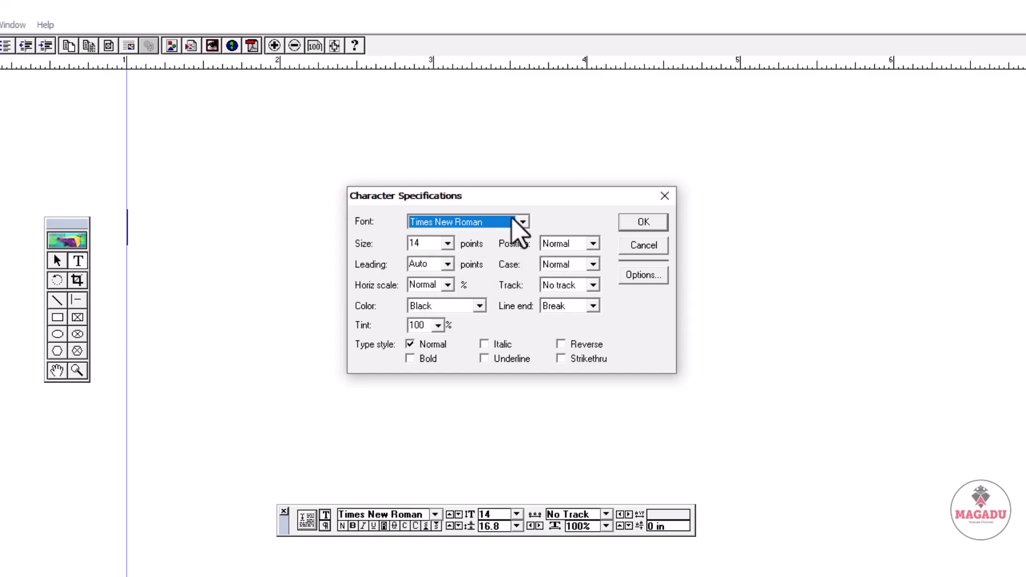
pyautogui.click(634, 225)
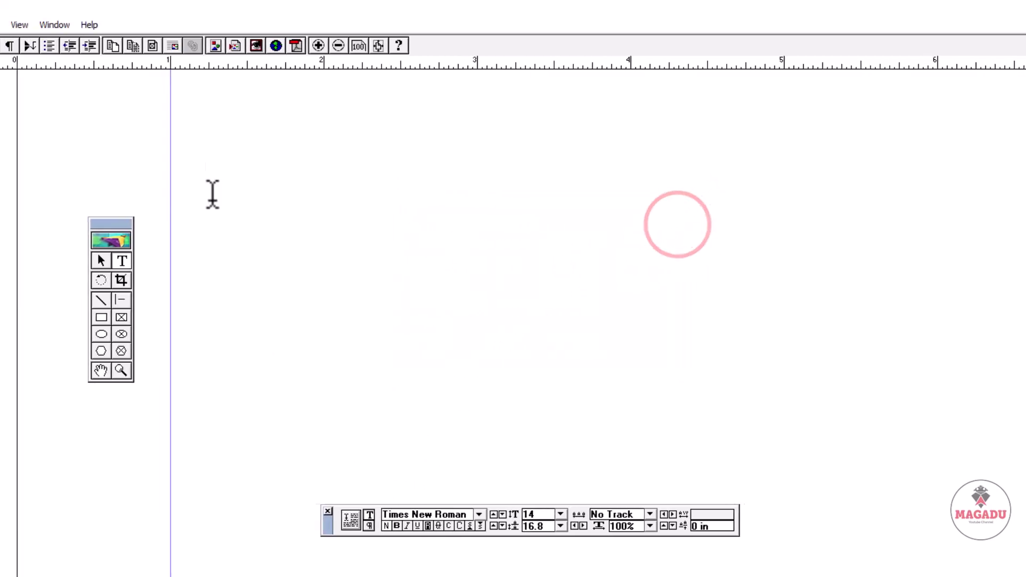
pyautogui.click(67, 24)
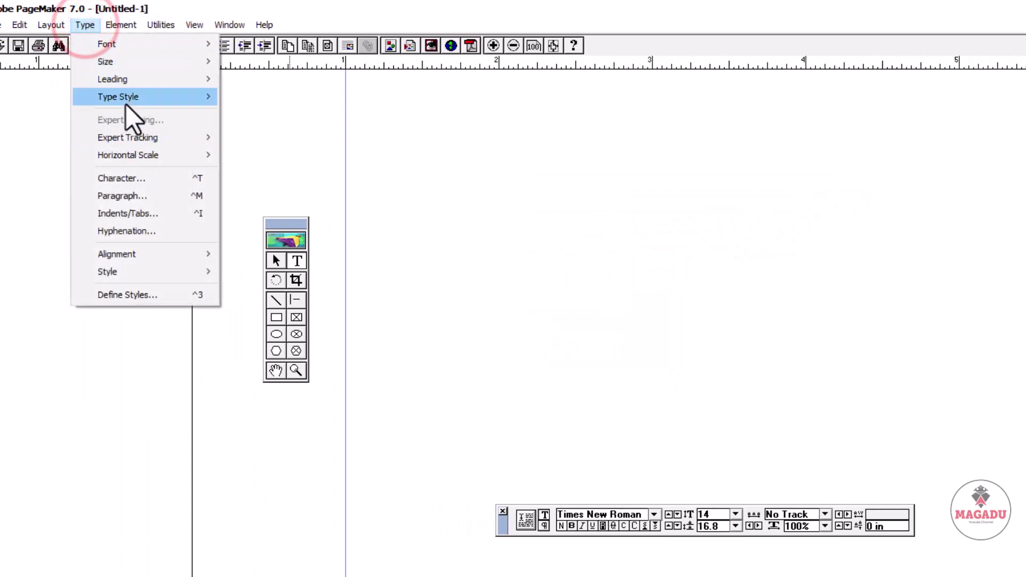
pyautogui.click(132, 179)
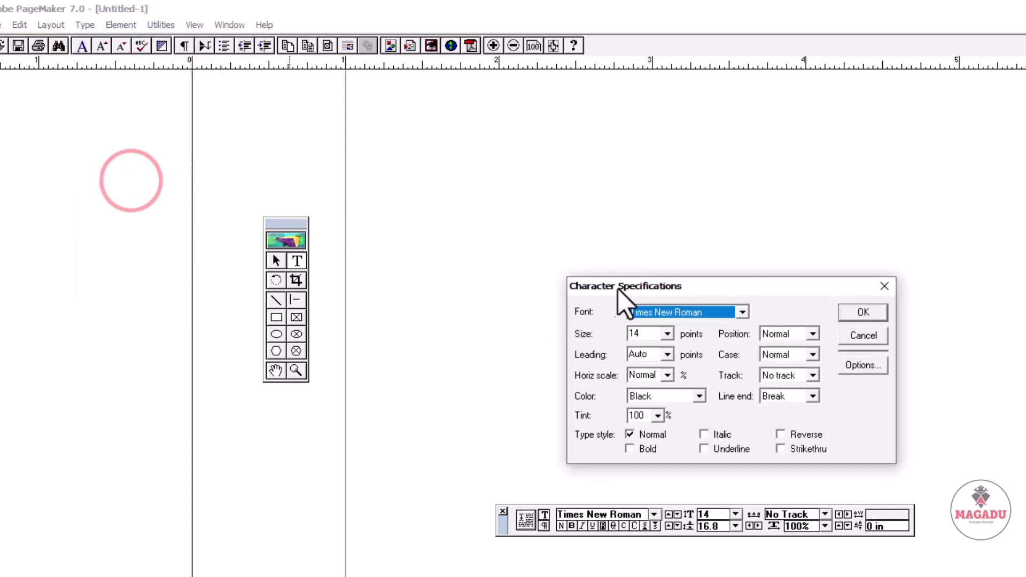
pyautogui.click(870, 313)
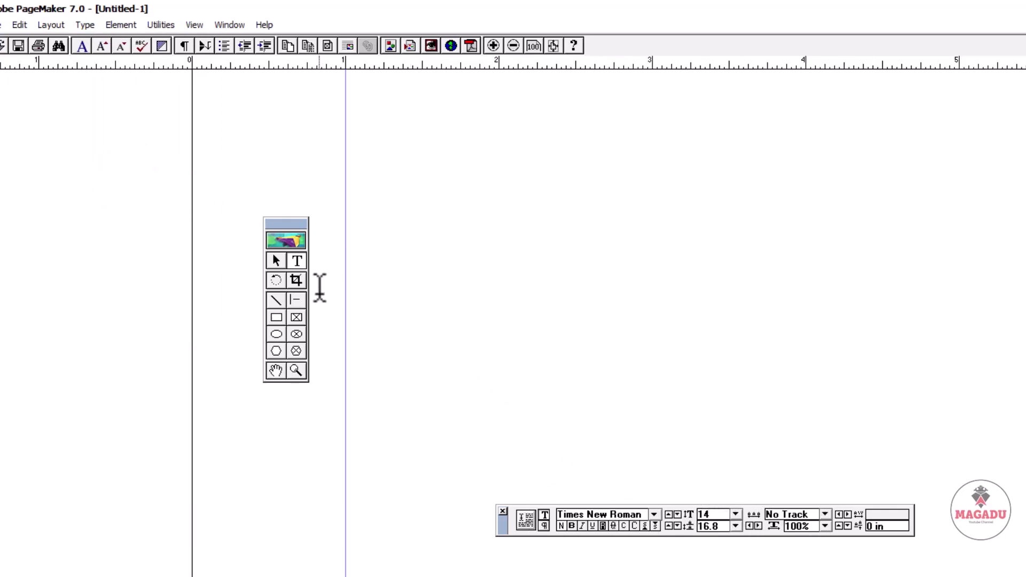
# Switch the Control palette from character to paragraph formatting.
pyautogui.click(544, 526)
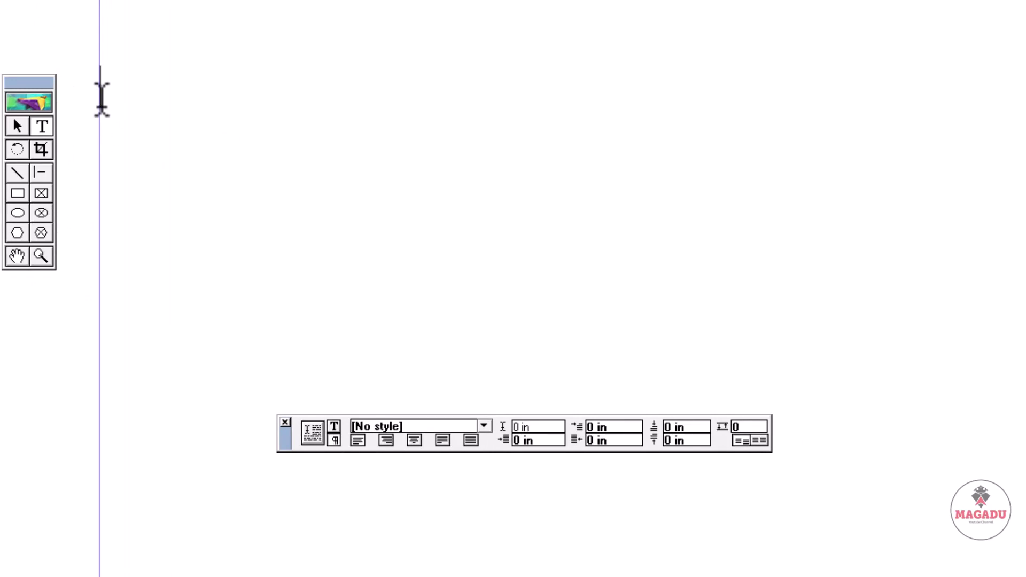
# Paste the copied paragraph beginning "After you name and save a publication once" into the empty text line.
pyautogui.hotkey('ctrl', 'v')
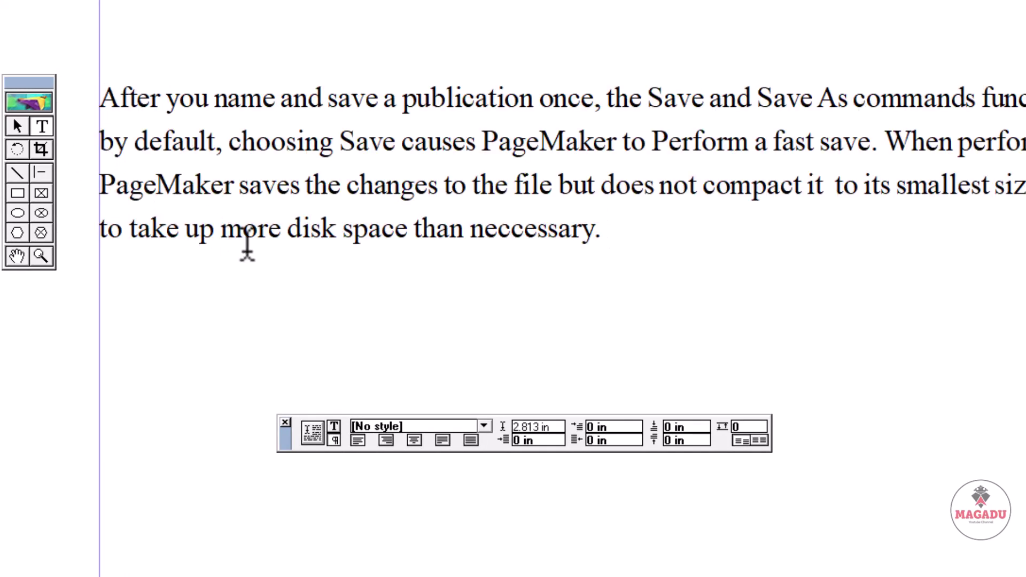
pyautogui.moveTo(501, 217); pyautogui.dragTo(538, 197)
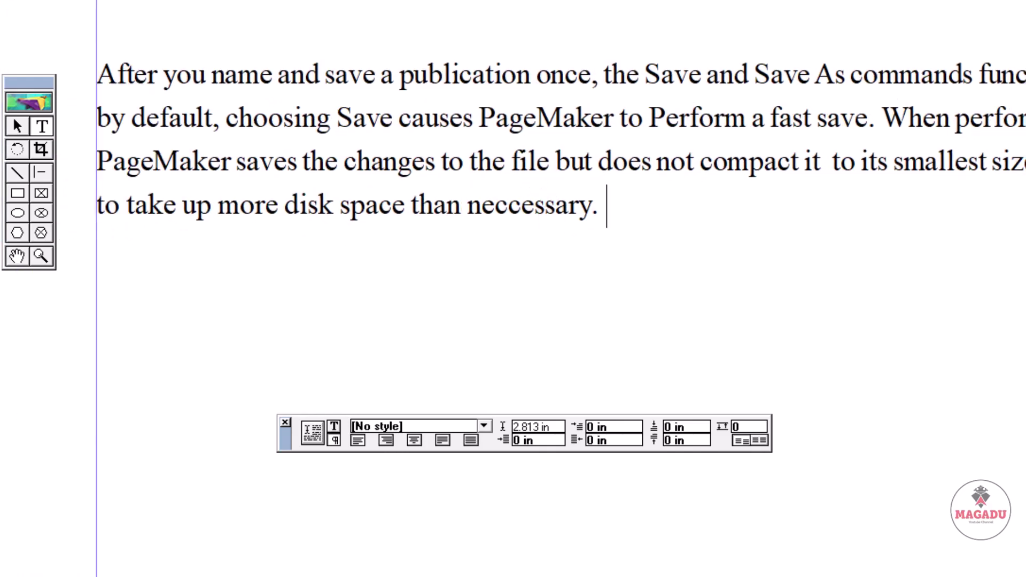
pyautogui.moveTo(105, 78); pyautogui.dragTo(418, 205)
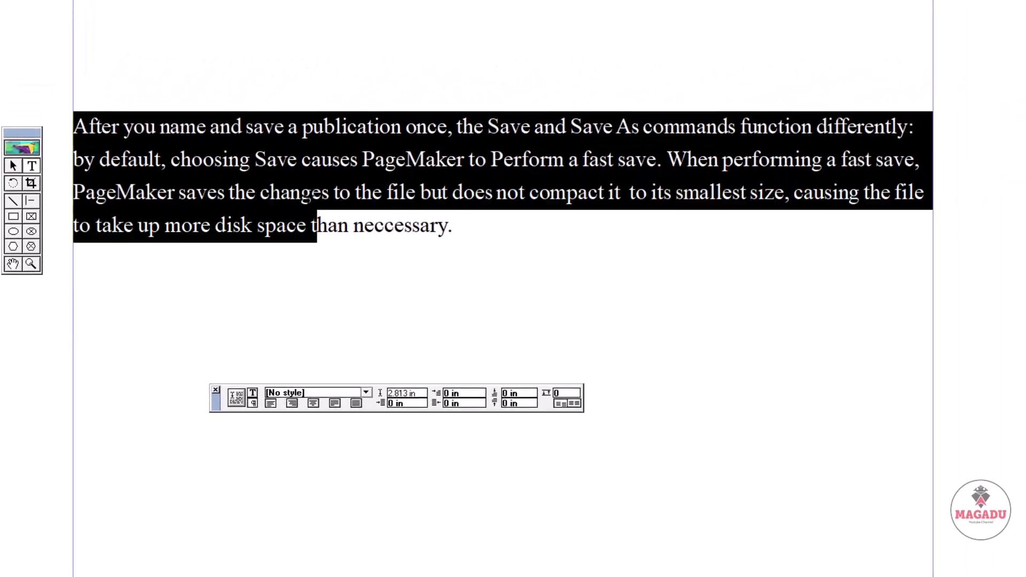
pyautogui.moveTo(317, 227); pyautogui.dragTo(481, 227)
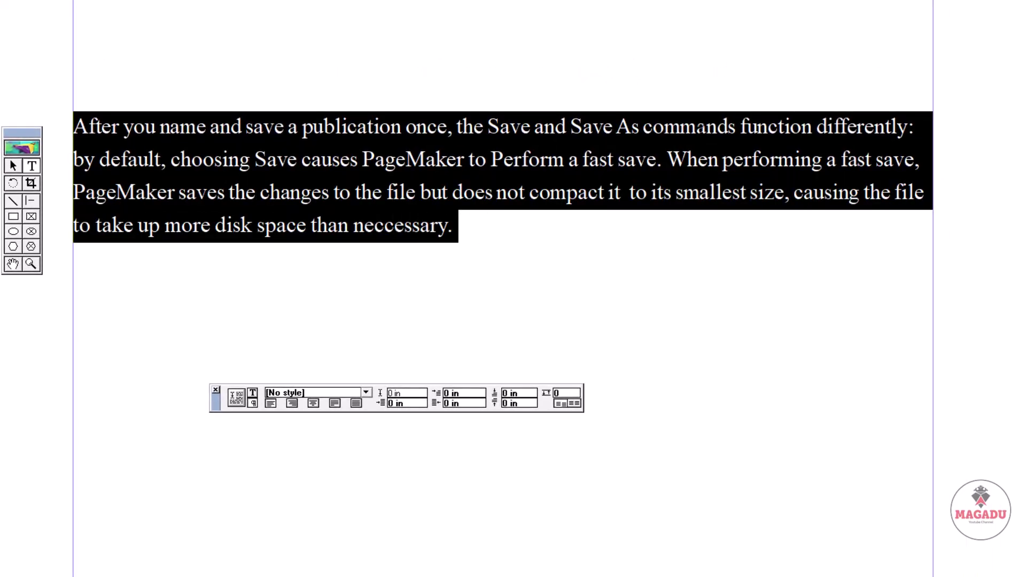
pyautogui.click(818, 125)
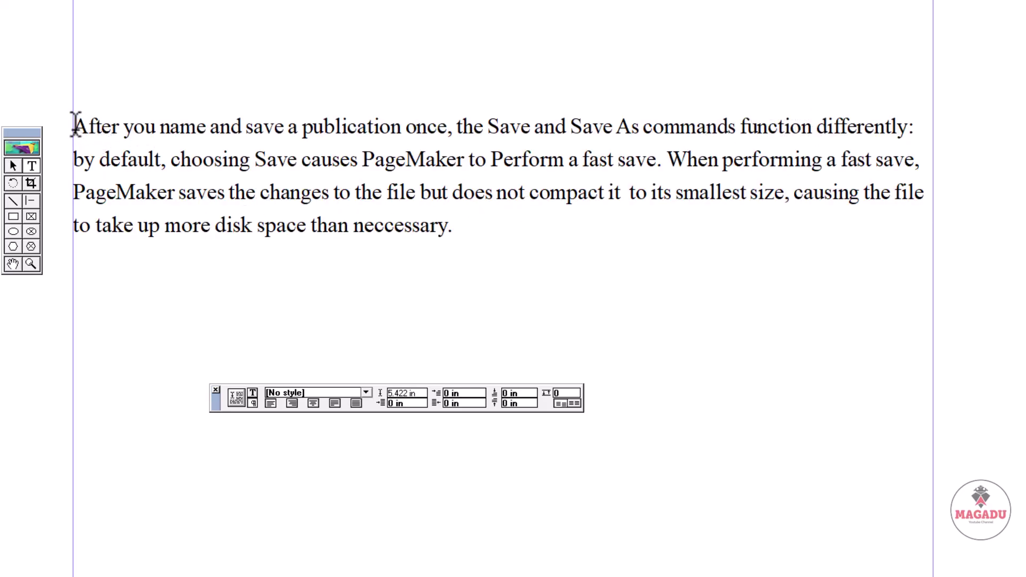
# Select the whole pasted paragraph and try right alignment followed by center alignment on it.
pyautogui.moveTo(76, 125); pyautogui.dragTo(485, 222)
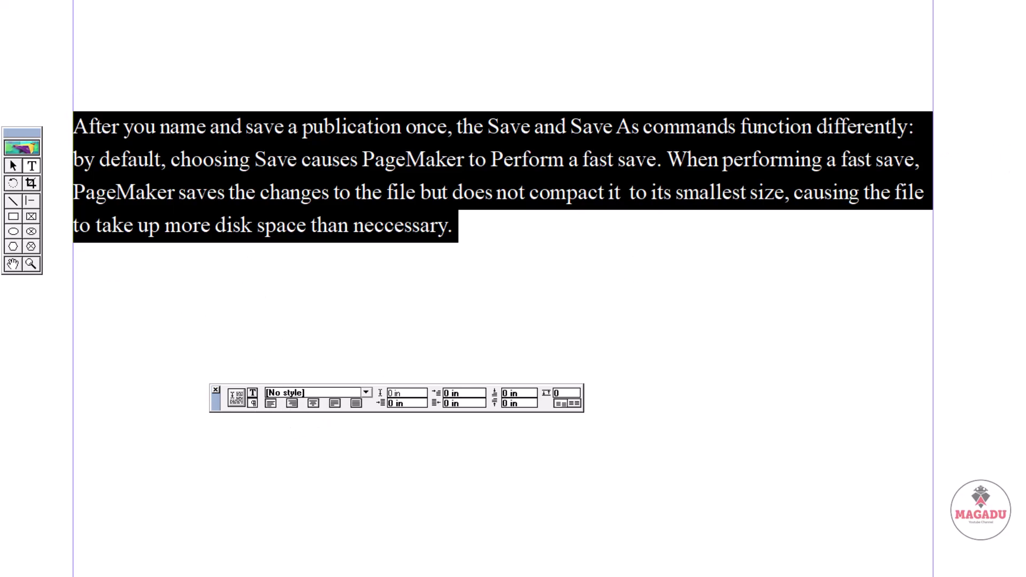
pyautogui.click(291, 402)
pyautogui.click(292, 403)
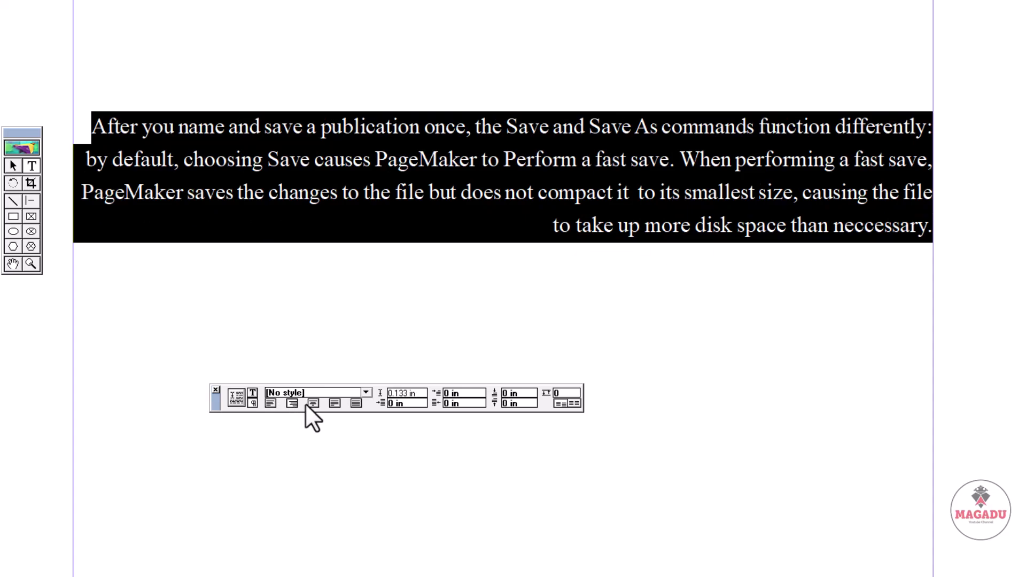
pyautogui.click(313, 404)
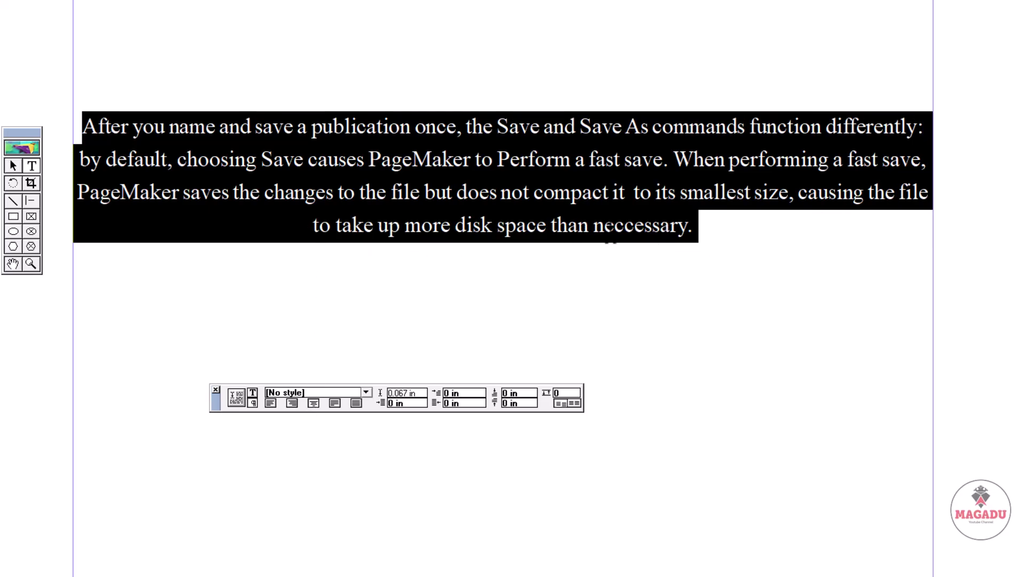
# Justify the selected paragraph, and force-justify it so its last line also spans the full column width.
pyautogui.click(334, 403)
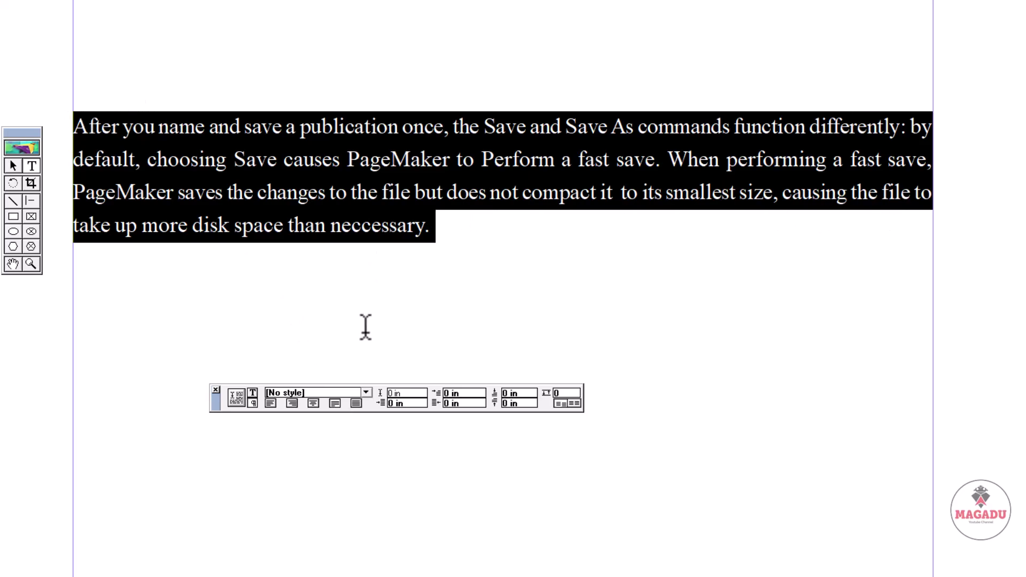
pyautogui.click(355, 403)
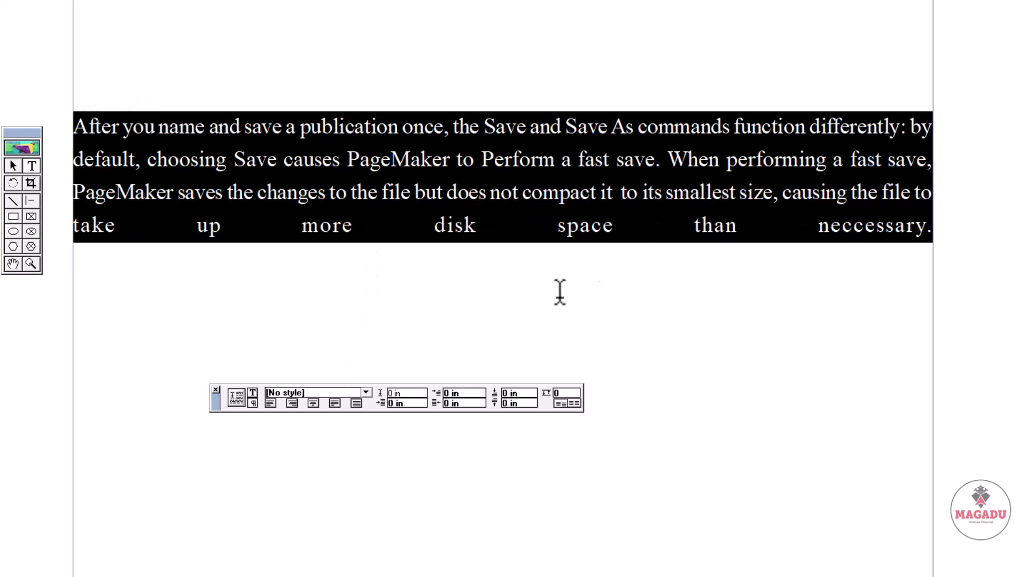